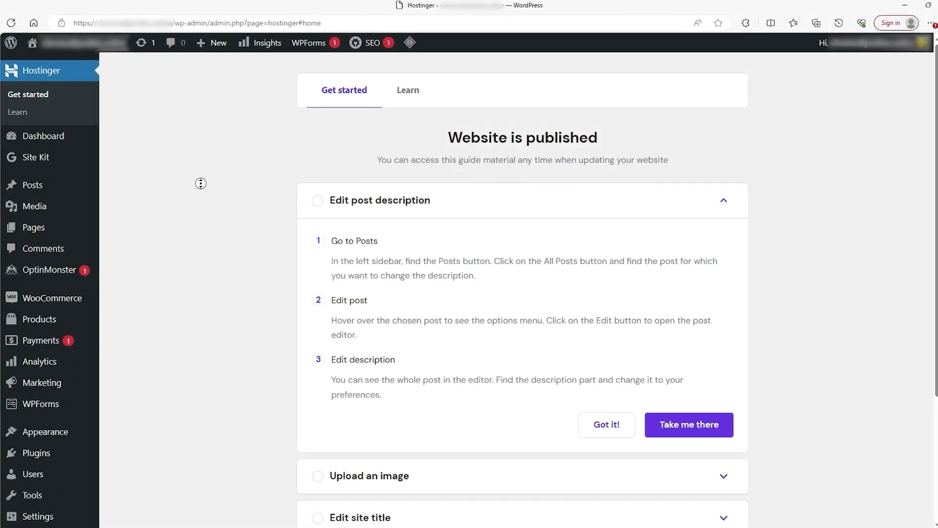
Scroll through the WooCommerce payment methods: WooPayments, Stripe, Alipay, iDEAL and Klarna, all disabled
scroll(201, 183, "down", 3)
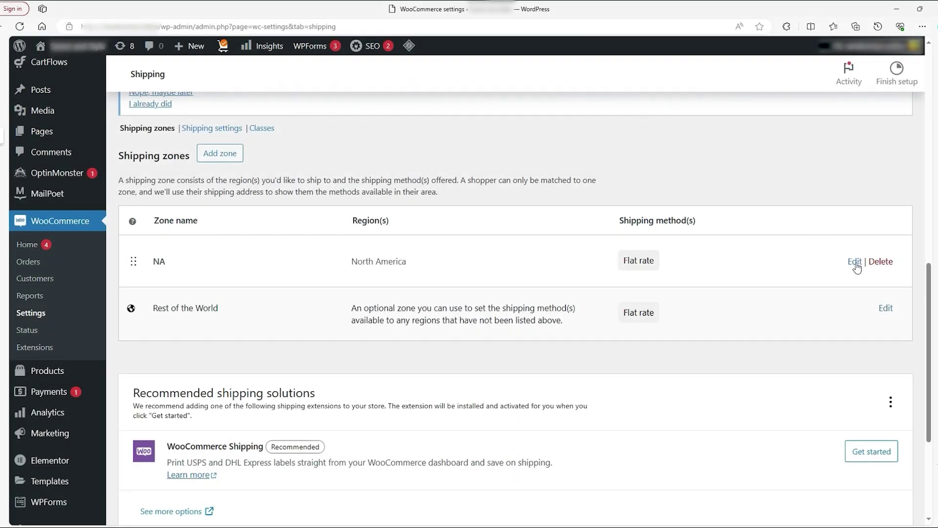
scroll(757, 248, "down", 2)
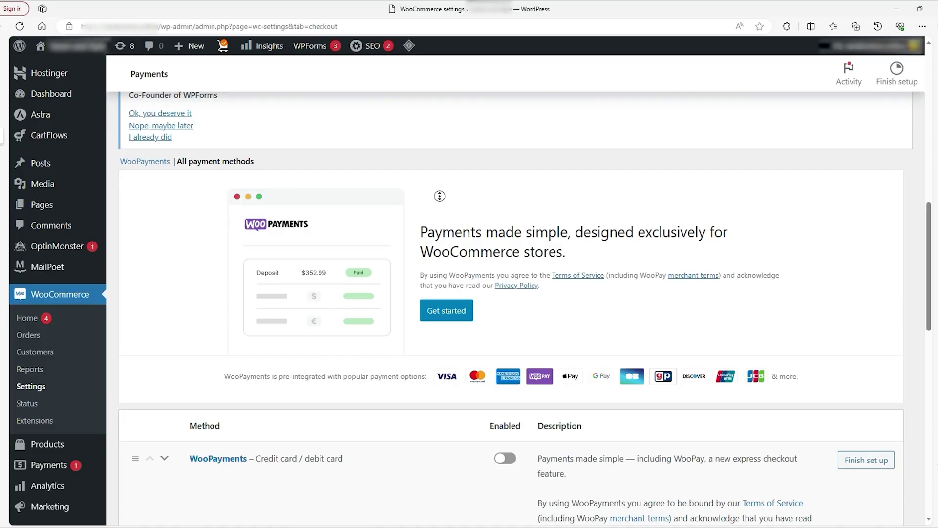
scroll(439, 196, "down", 2)
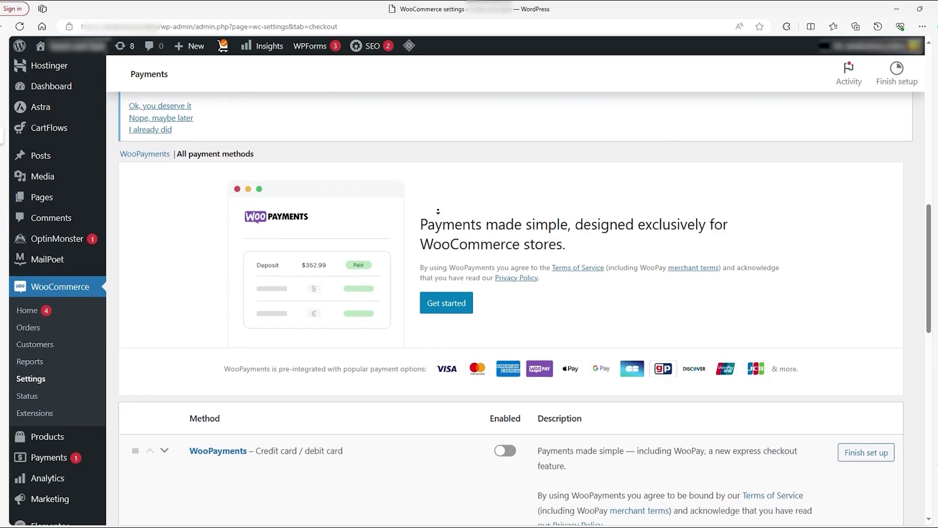
scroll(437, 210, "down", 2)
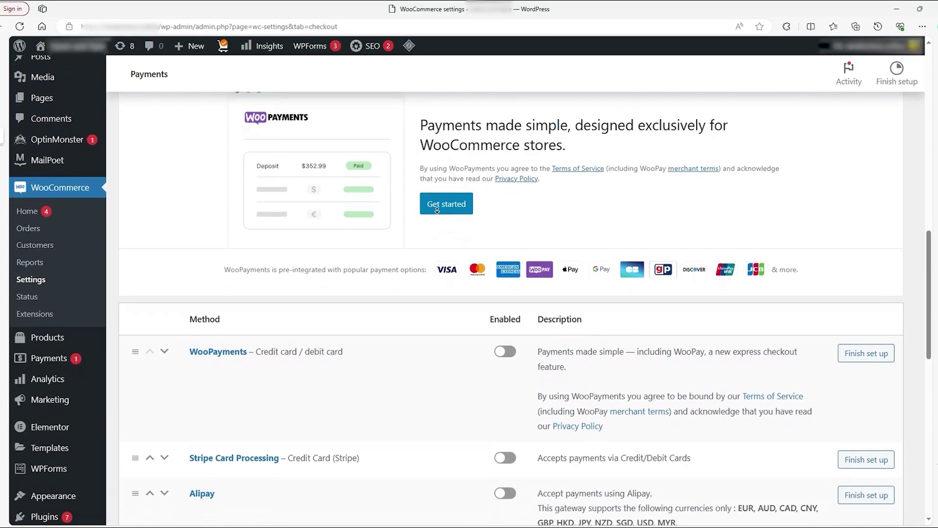
scroll(437, 210, "down", 1)
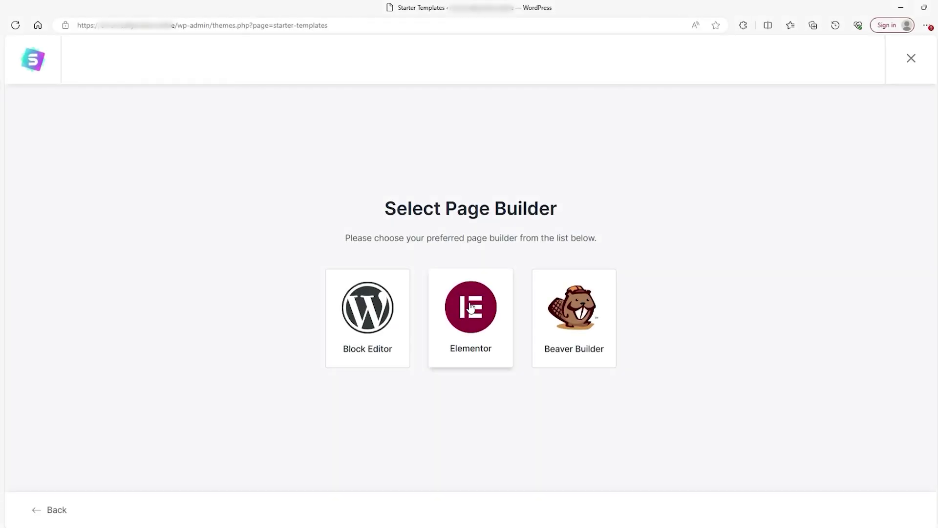
Choose Elementor, select the Planet Earth Store template and apply its yellow colour palette
left_click(471, 307)
middle_click(459, 285)
scroll(459, 303, "down", 2)
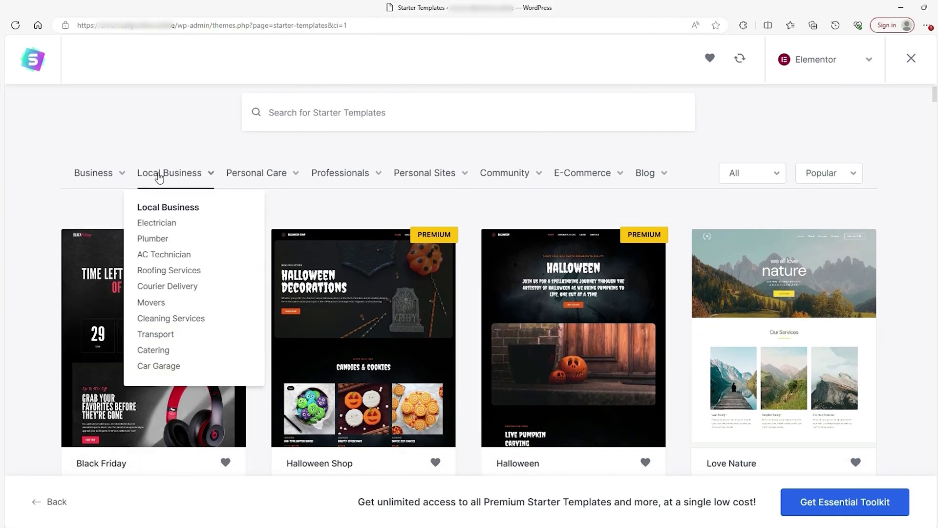
mouse_move(659, 176)
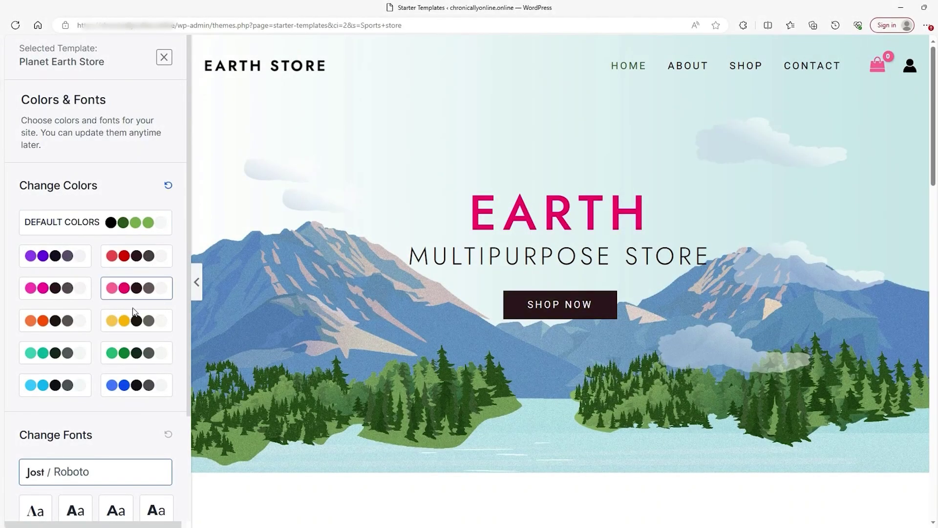
scroll(132, 376, "down", 2)
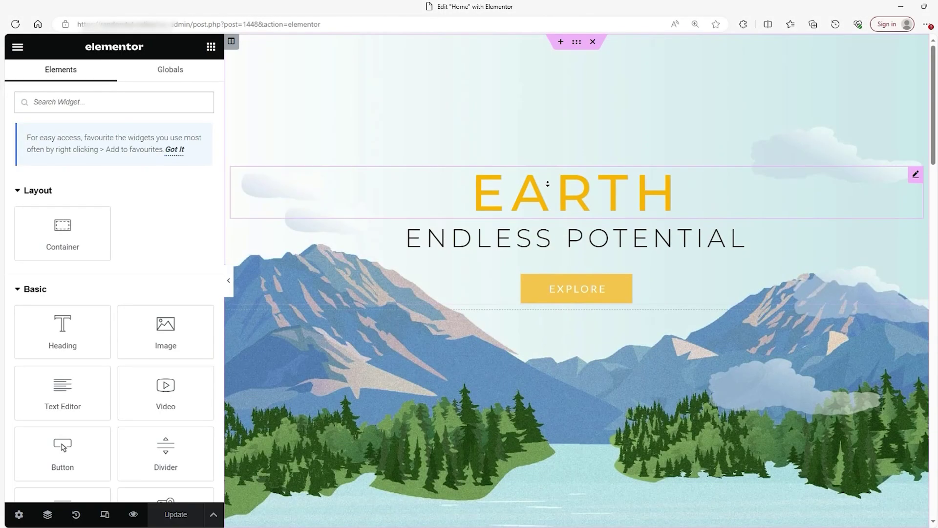
Scroll the Home page preview to About Us and view its settings: title Home, Published
scroll(547, 191, "down", 1)
scroll(545, 195, "down", 9)
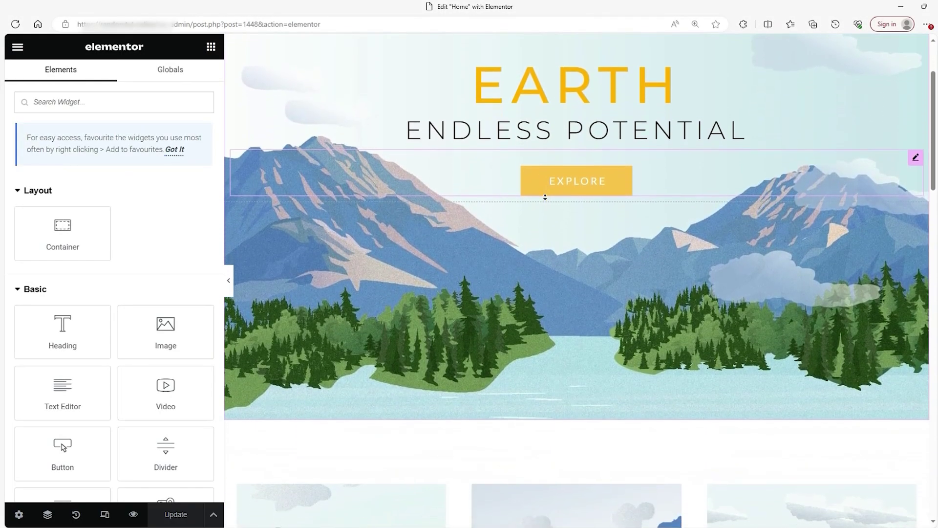
scroll(535, 221, "down", 4)
scroll(525, 225, "down", 4)
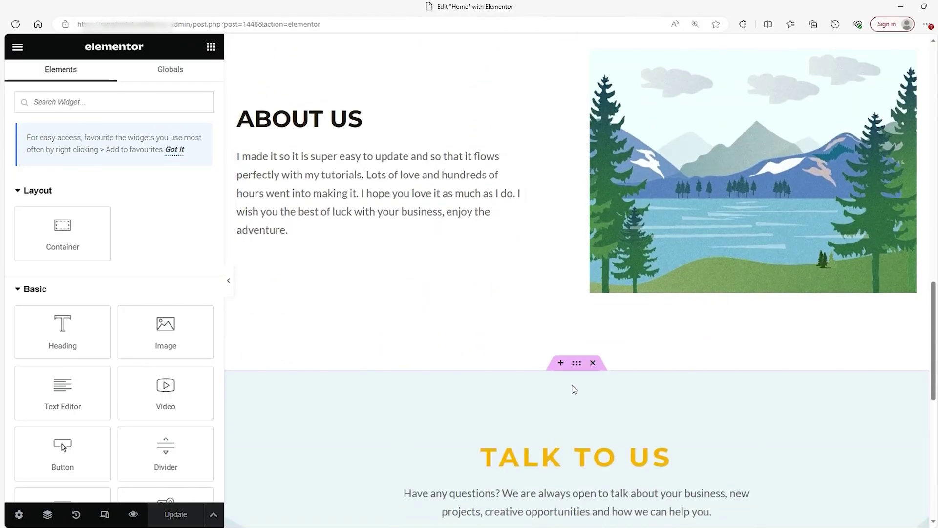
left_click(18, 515)
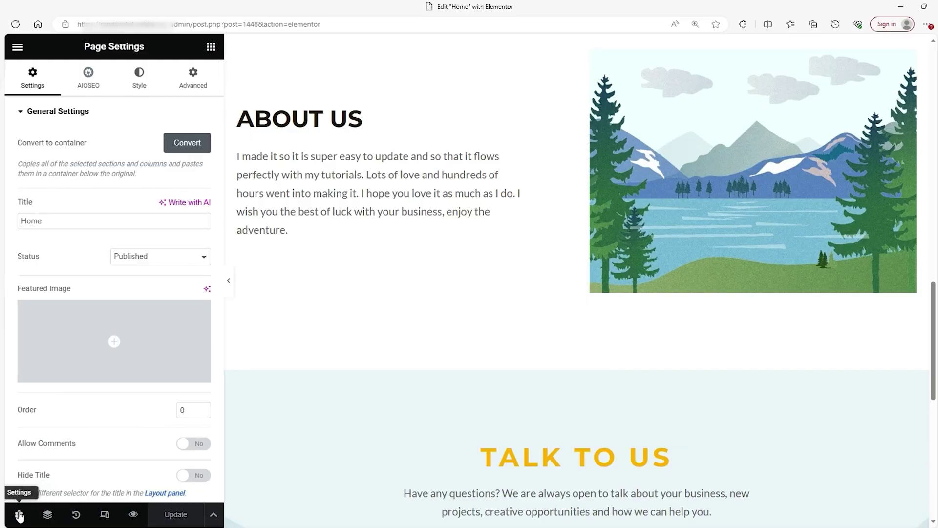
scroll(96, 422, "down", 1)
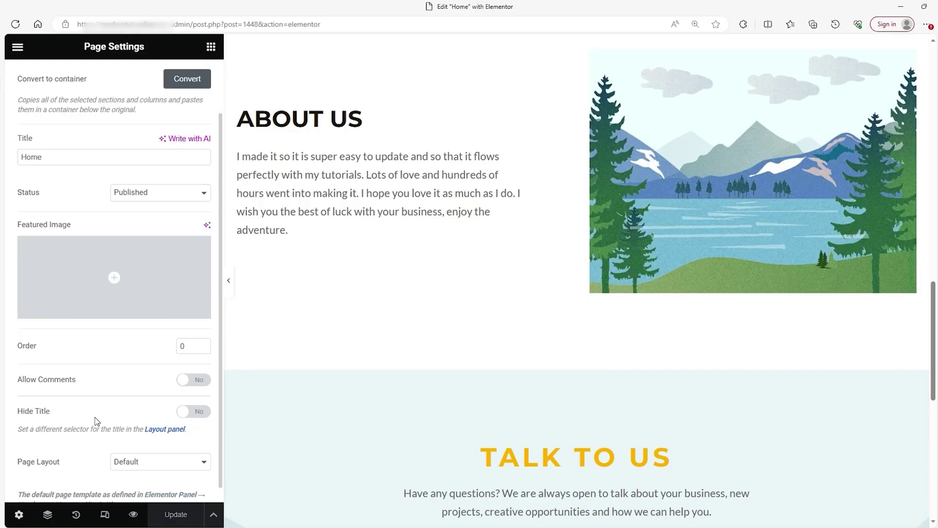
scroll(95, 417, "up", 1)
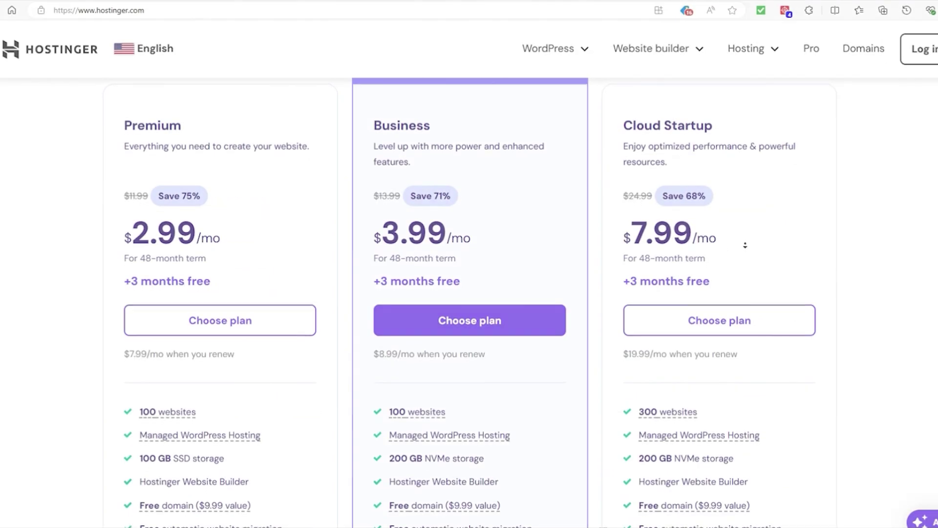
Compare Premium, Business and Cloud Startup plan features, then select the Bluehost intro paragraph
scroll(745, 245, "down", 1)
scroll(745, 248, "down", 1)
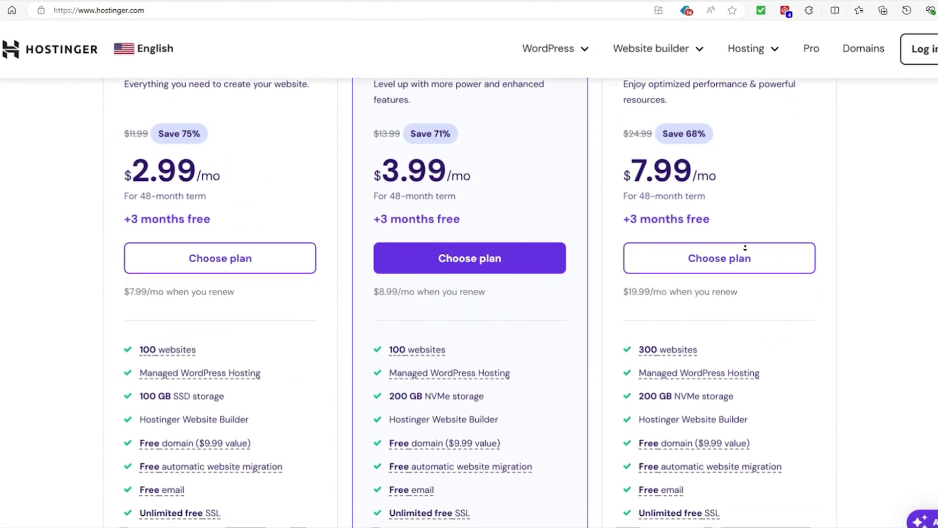
scroll(745, 247, "down", 1)
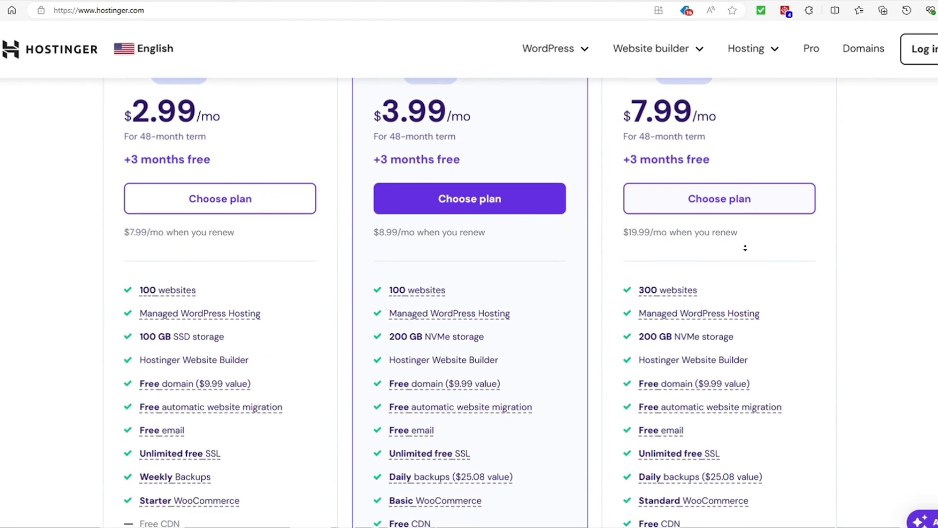
scroll(745, 247, "down", 1)
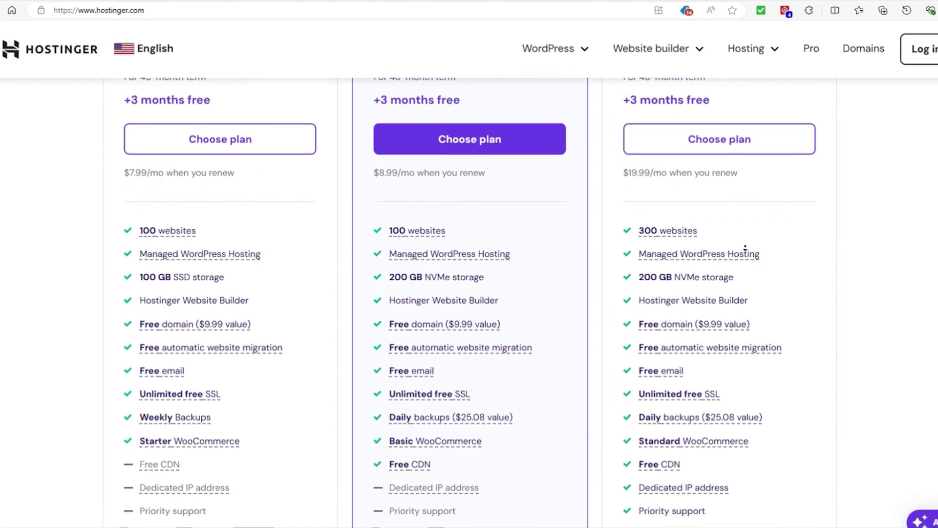
scroll(745, 248, "down", 1)
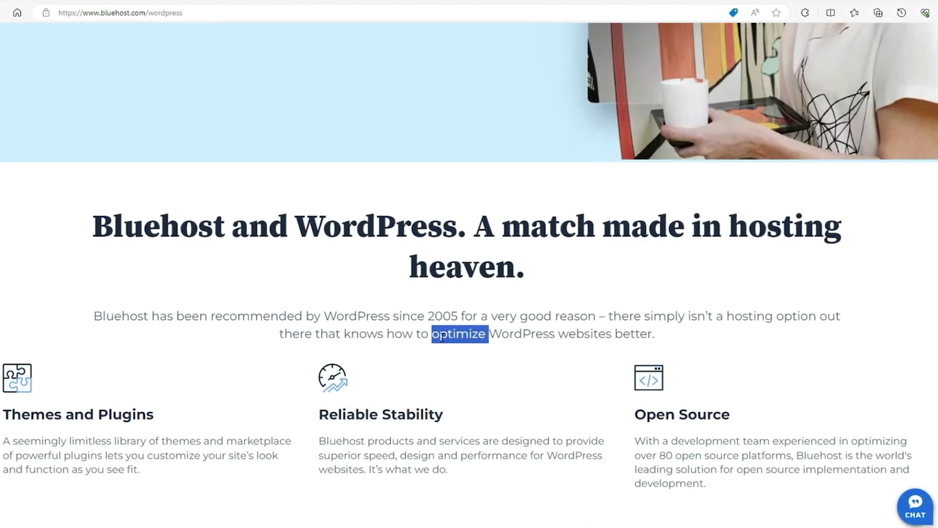
triple_click(442, 336)
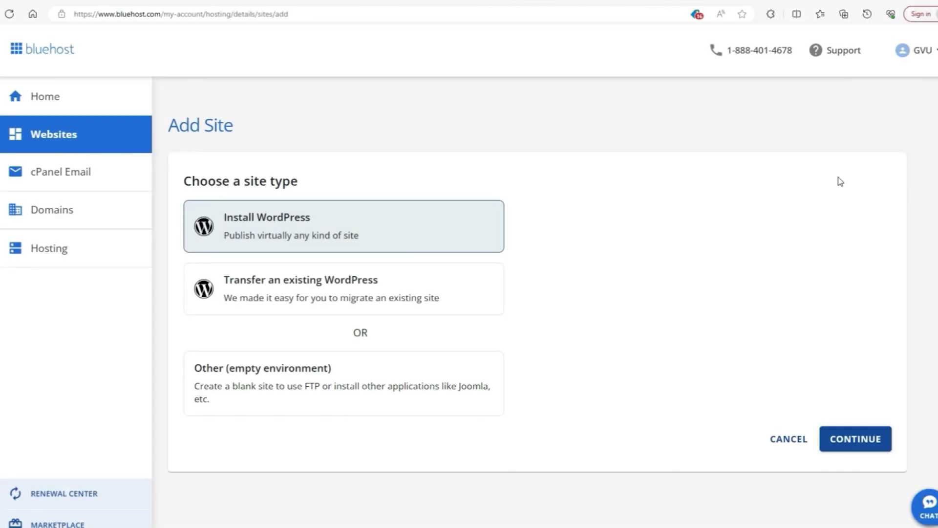
Continue the Bluehost WordPress install and scroll through the WordPress hosting page
left_click(843, 440)
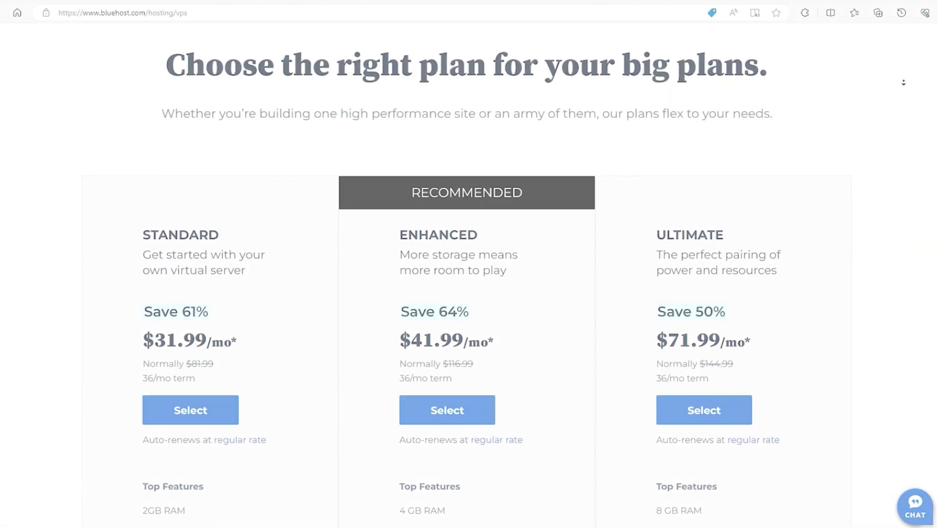
scroll(904, 85, "down", 3)
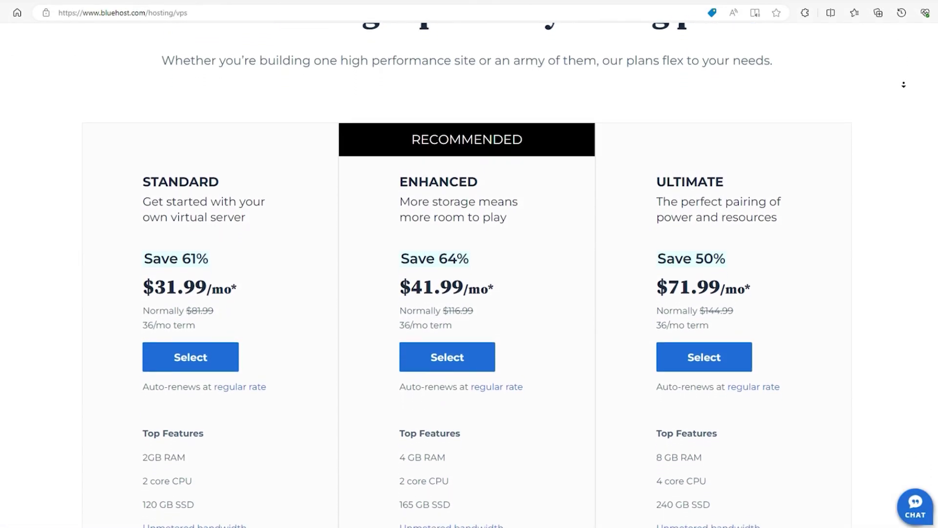
scroll(903, 84, "down", 2)
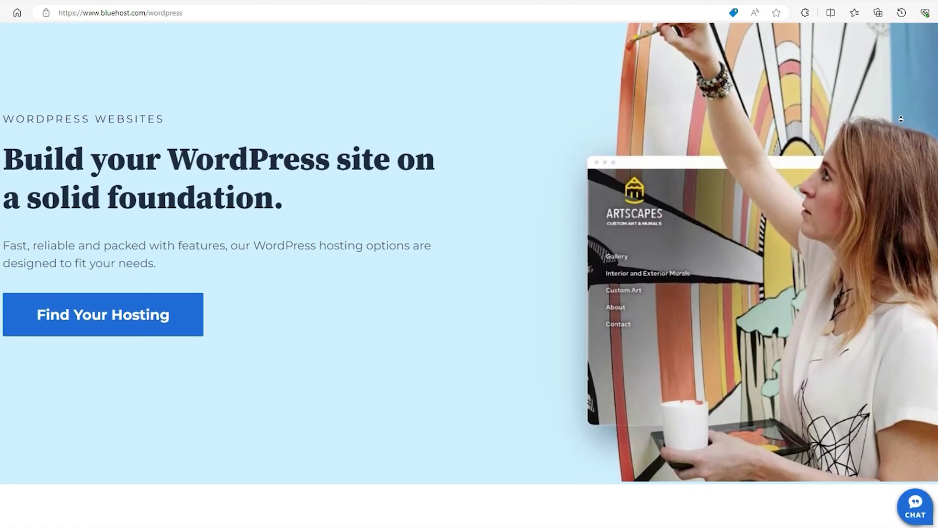
scroll(901, 118, "down", 2)
scroll(900, 118, "down", 2)
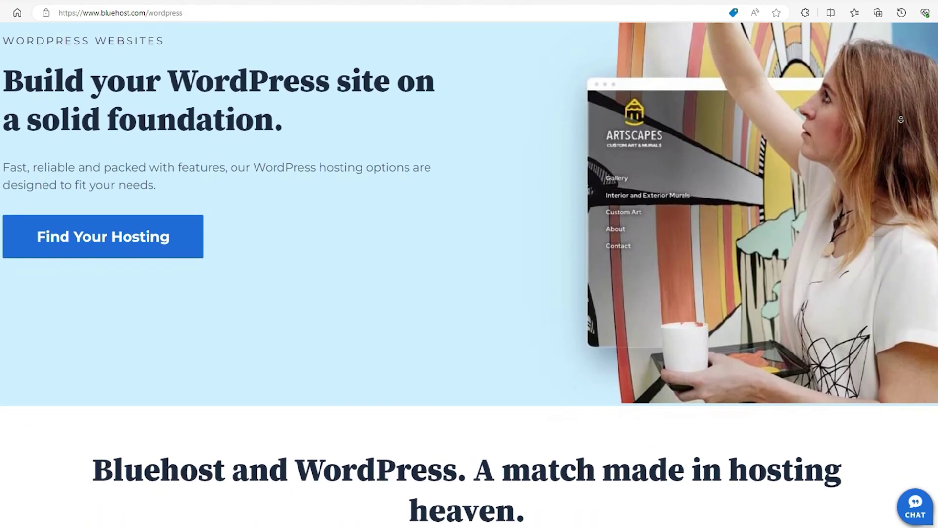
scroll(900, 119, "down", 2)
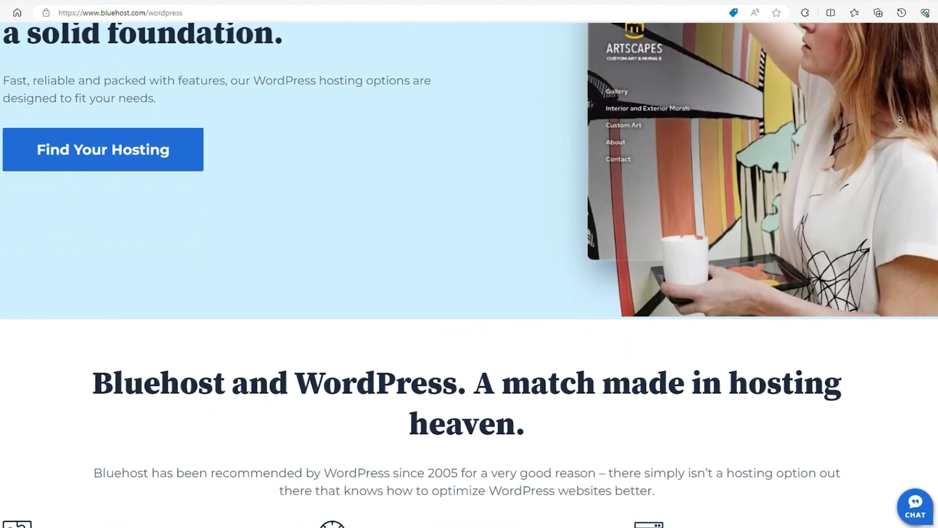
Scroll the Hostinger pricing pages and open the coupon code field below the $204.93 total
scroll(900, 120, "down", 1)
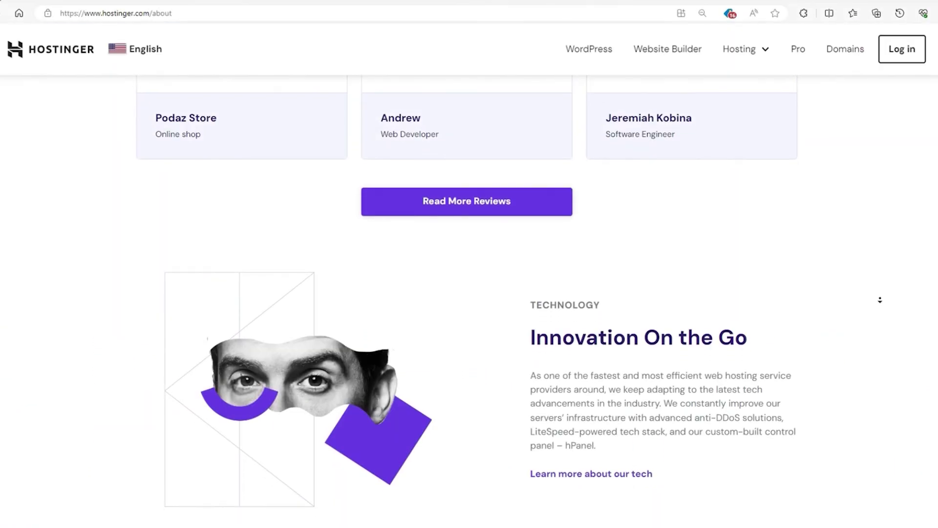
scroll(879, 300, "down", 2)
scroll(880, 300, "down", 2)
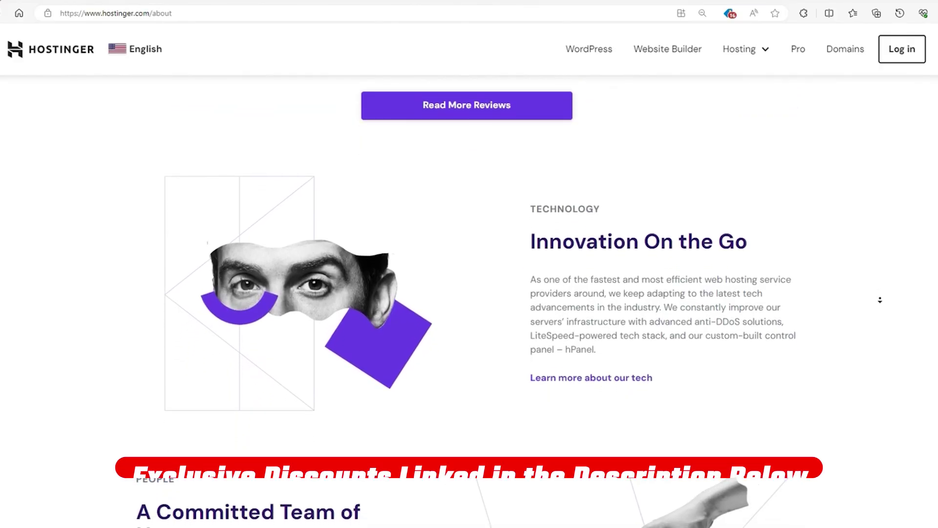
scroll(880, 300, "down", 2)
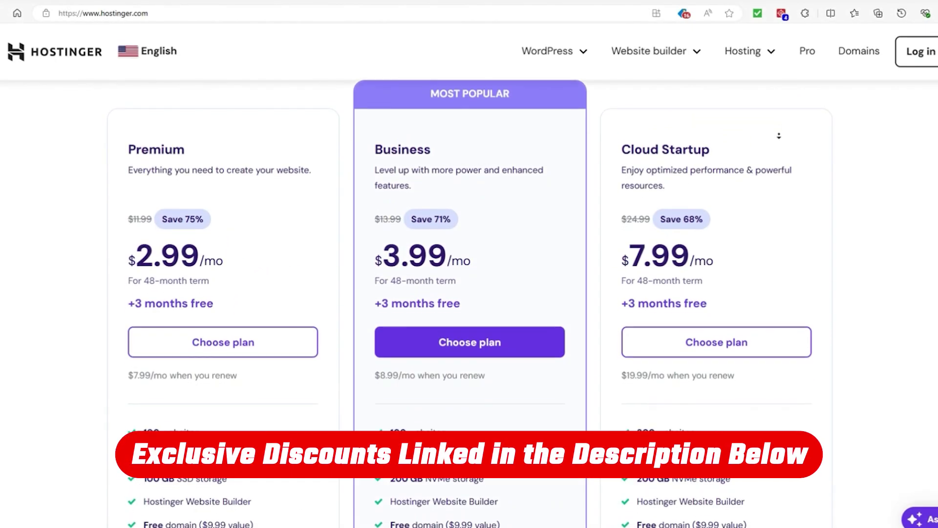
scroll(779, 136, "down", 2)
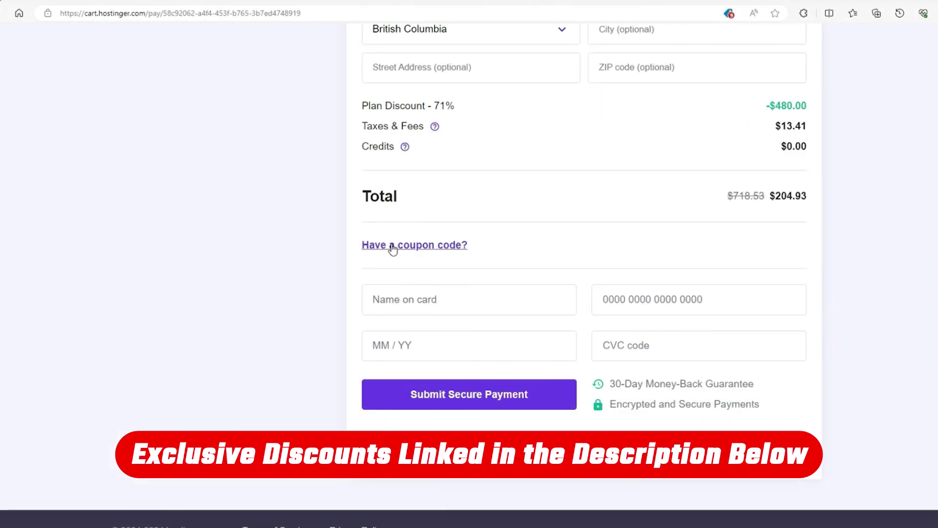
left_click(393, 249)
left_click(423, 285)
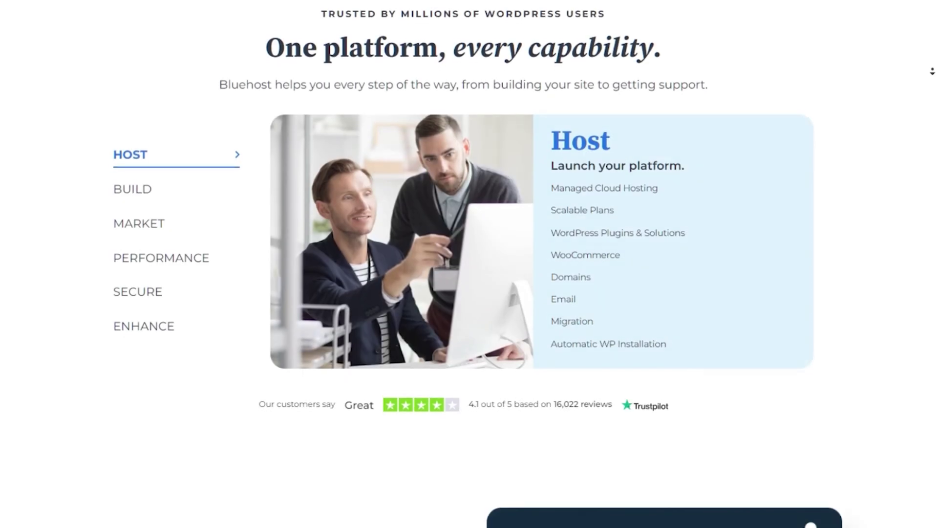
Scroll the Bluehost page past the Trustpilot rating to the Smart WordPress tools section
scroll(932, 72, "down", 2)
scroll(932, 72, "down", 2)
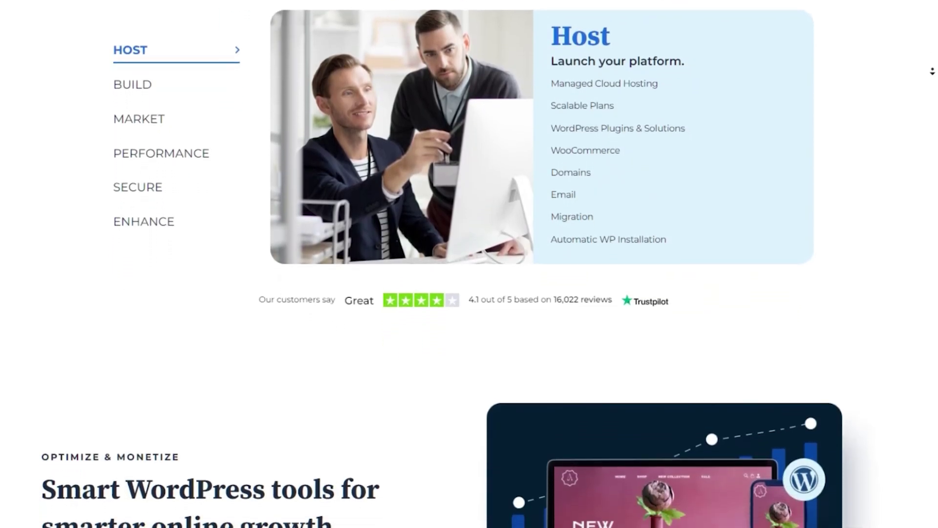
scroll(933, 71, "down", 2)
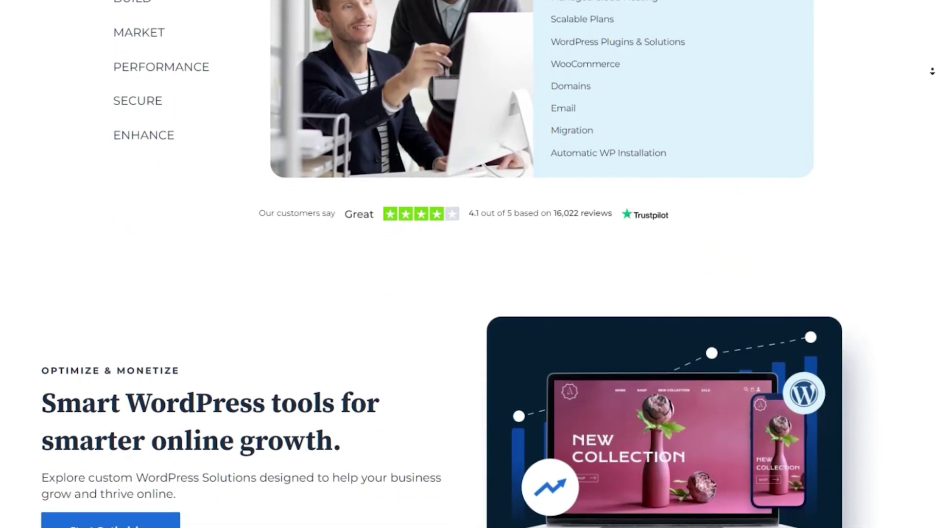
scroll(933, 71, "down", 1)
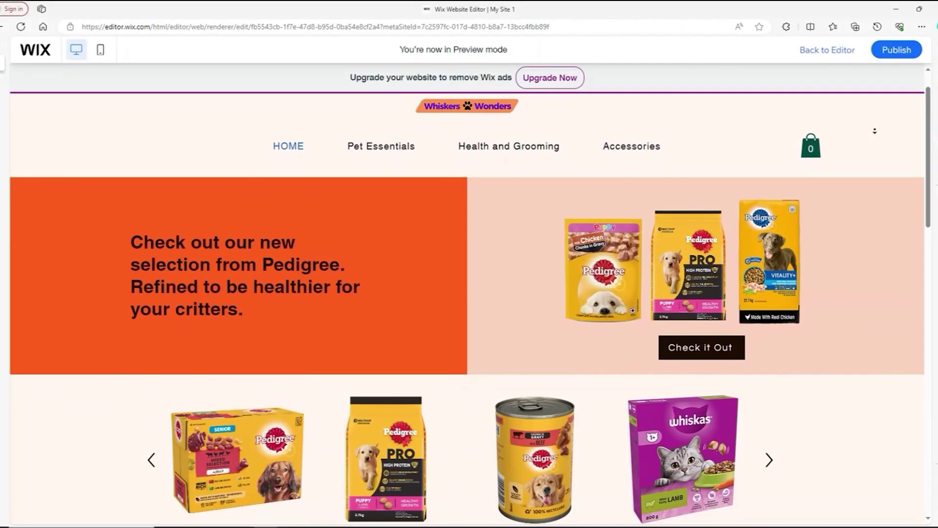
Place a YouTube video player in the empty new section
scroll(875, 131, "down", 2)
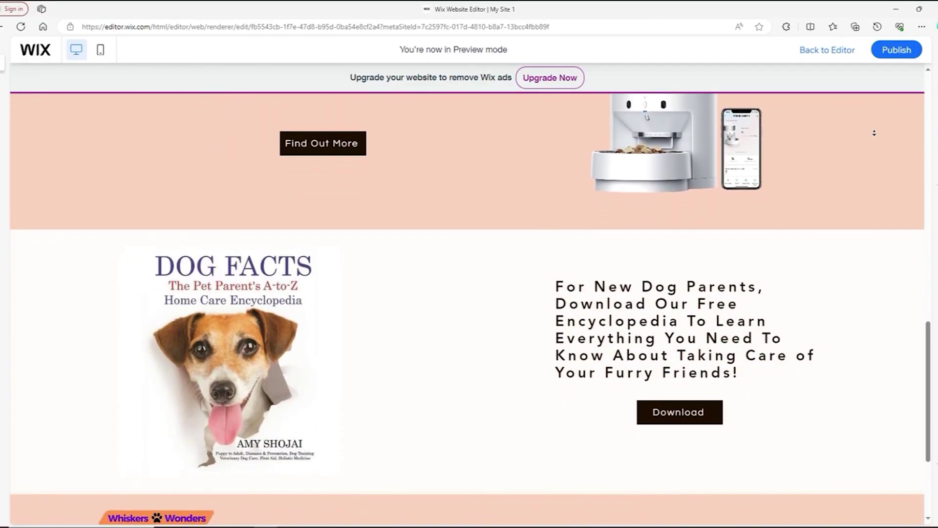
scroll(874, 133, "down", 3)
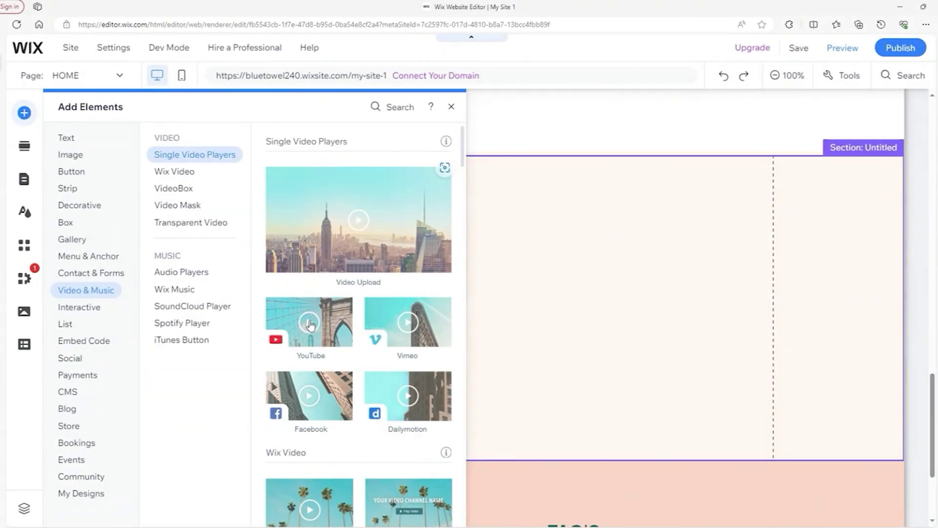
left_click_drag(310, 326, 672, 333)
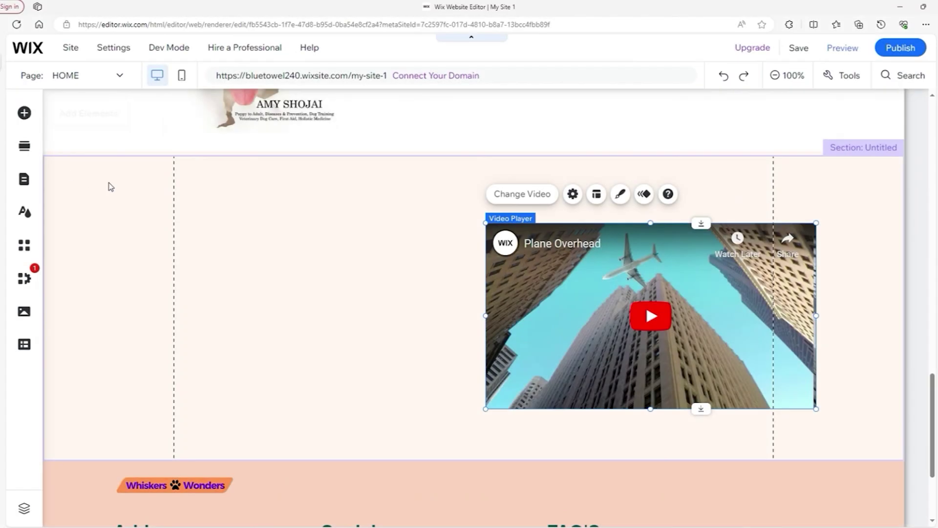
Add a Big Title heading left of the video and shorten the section to fit
left_click(24, 112)
left_click(75, 141)
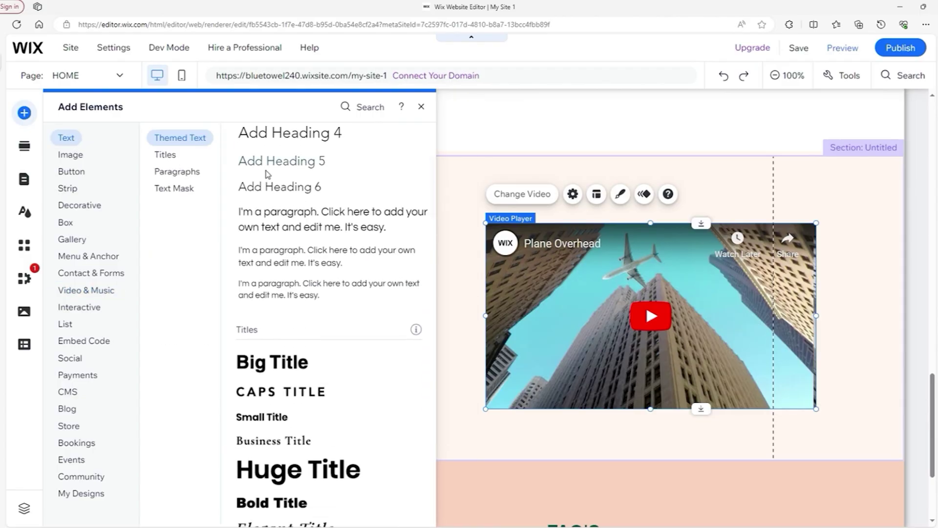
left_click_drag(270, 348, 261, 260)
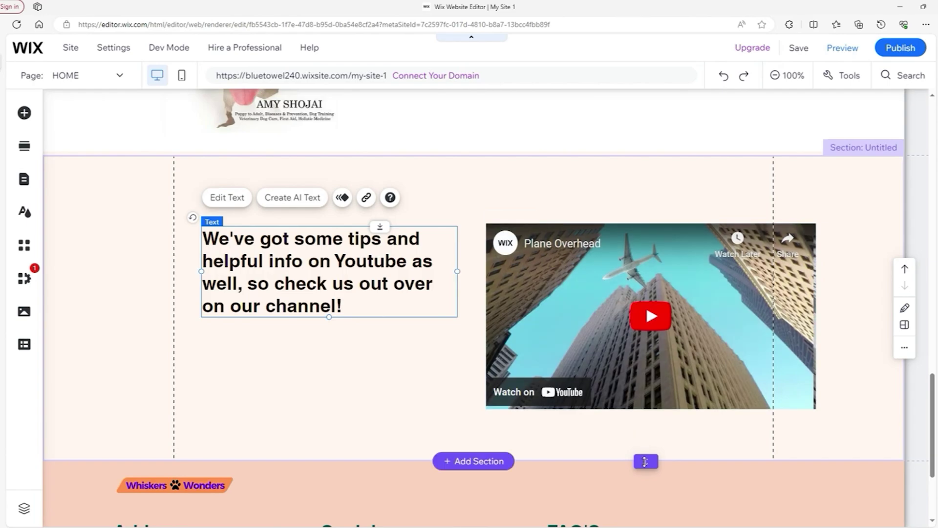
left_click_drag(646, 461, 645, 436)
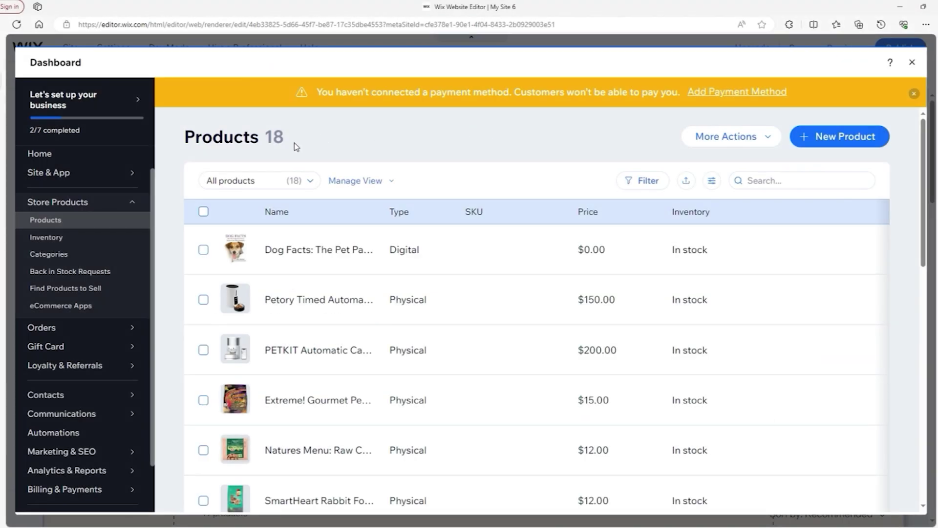
Create a store category named Pet Essentials and begin typing its header description
left_click(65, 257)
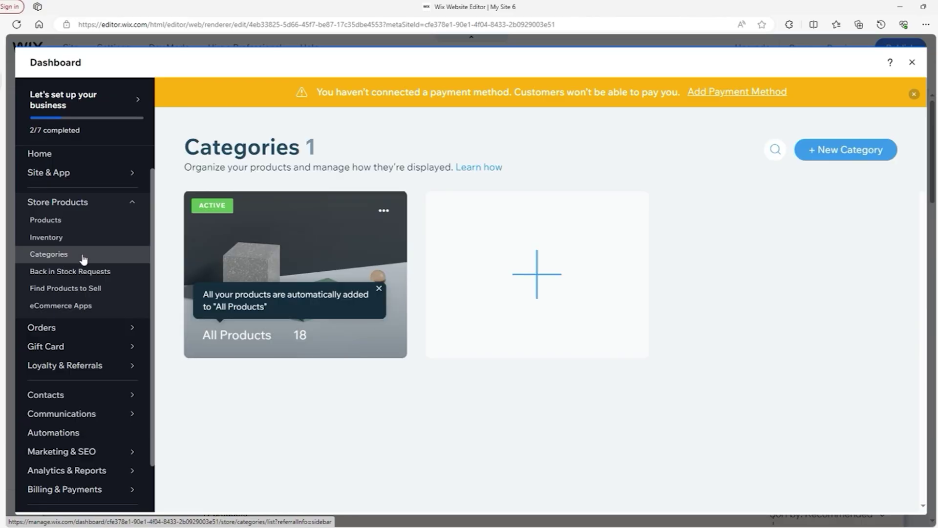
left_click(536, 276)
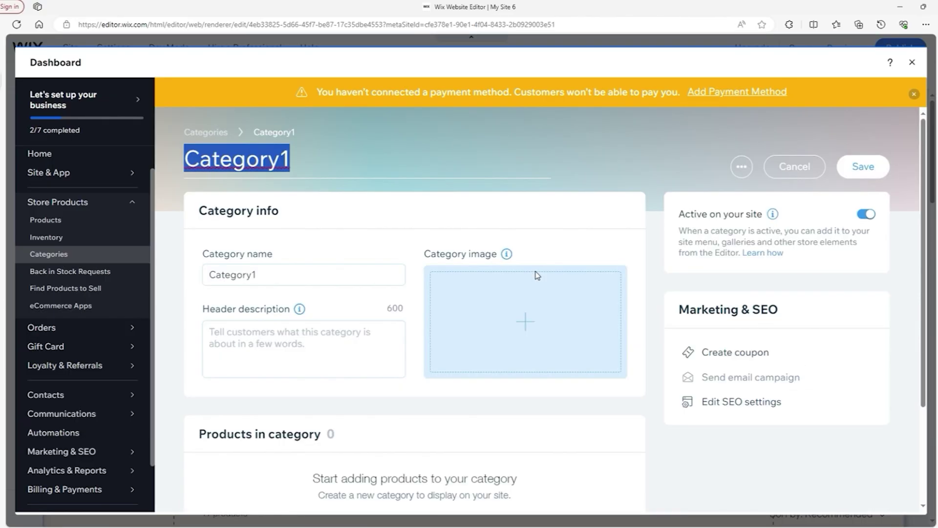
left_click(333, 270)
double_click(332, 270)
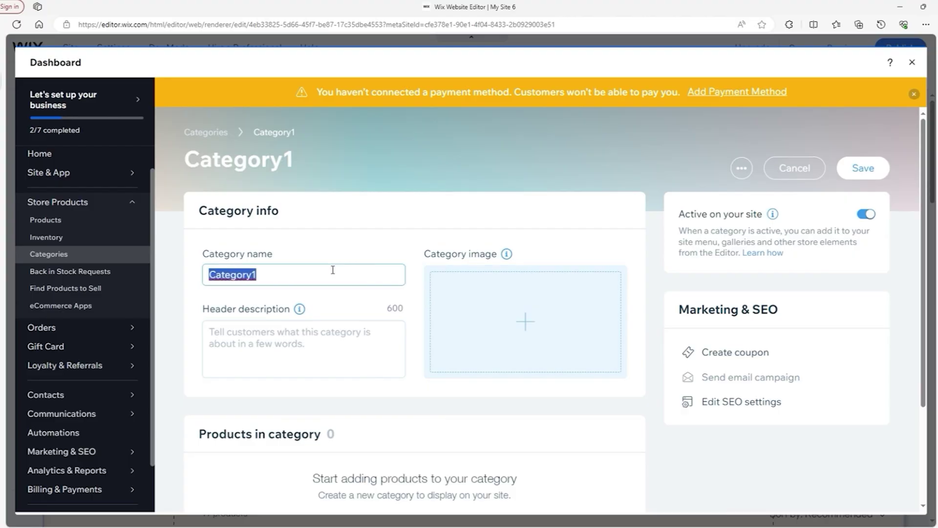
type("Pet Essentials")
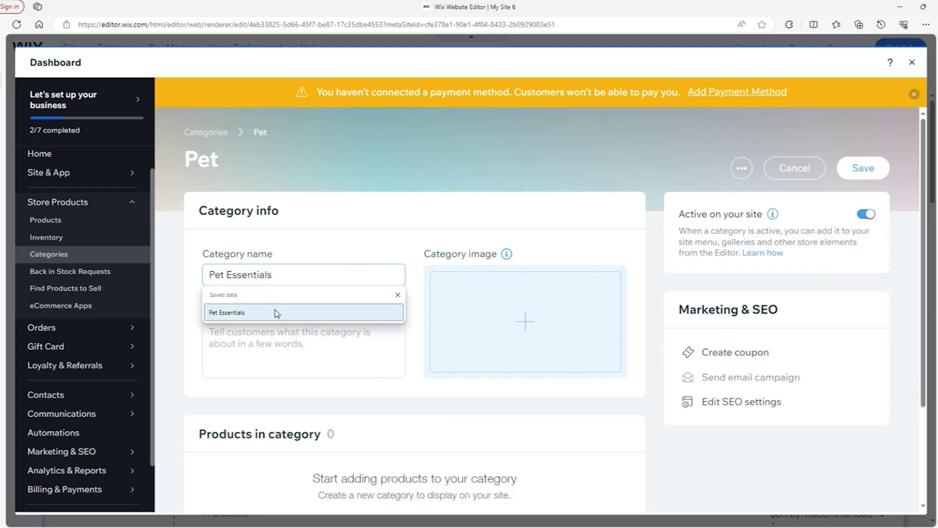
left_click(274, 312)
left_click(256, 342)
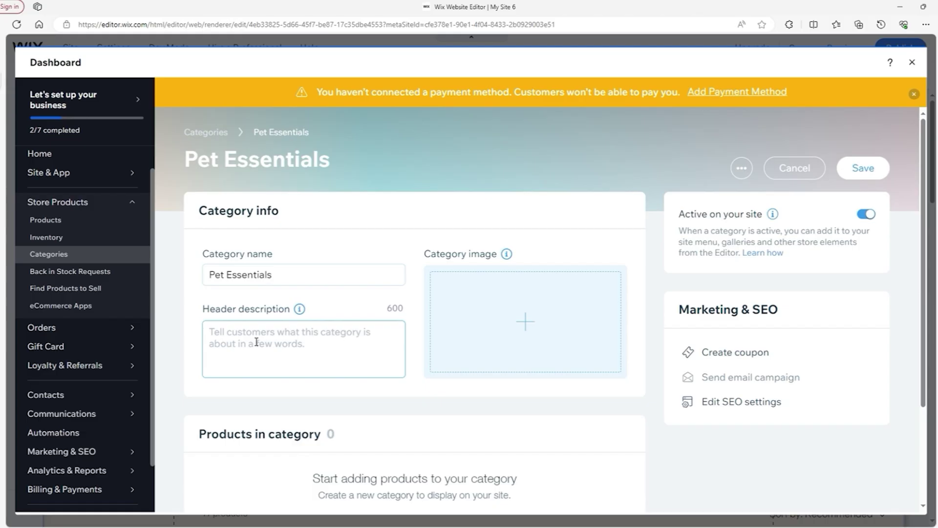
type("F")
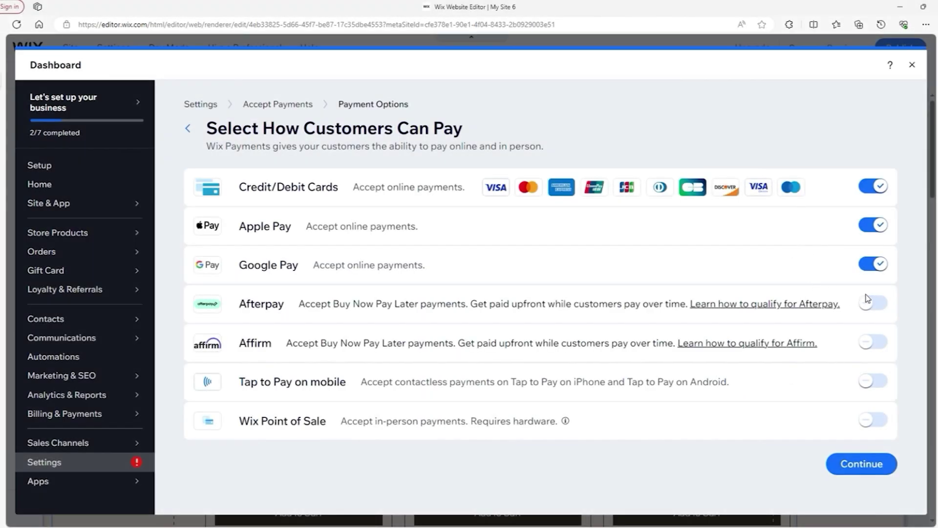
Enable Affirm, Tap to Pay and Wix Point of Sale payments, confirm, and return to Settings
left_click(872, 344)
left_click(873, 380)
left_click(873, 420)
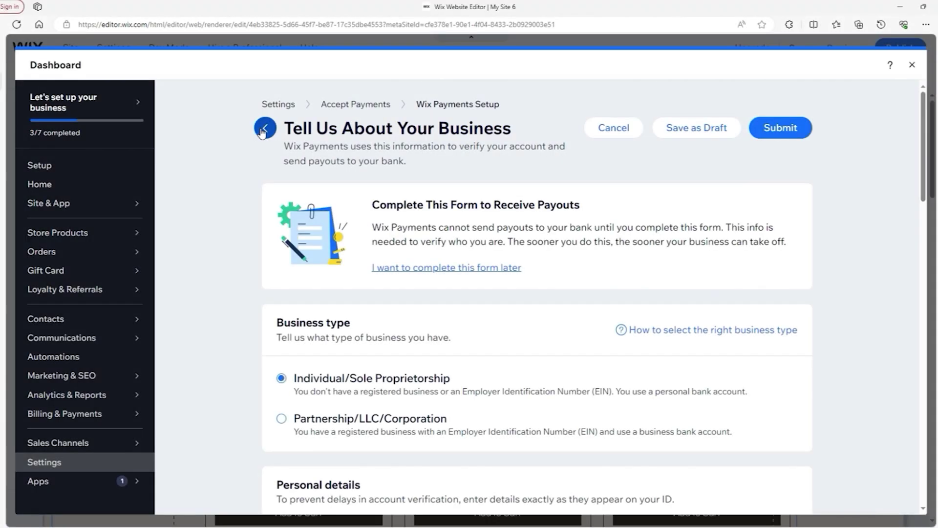
left_click(262, 128)
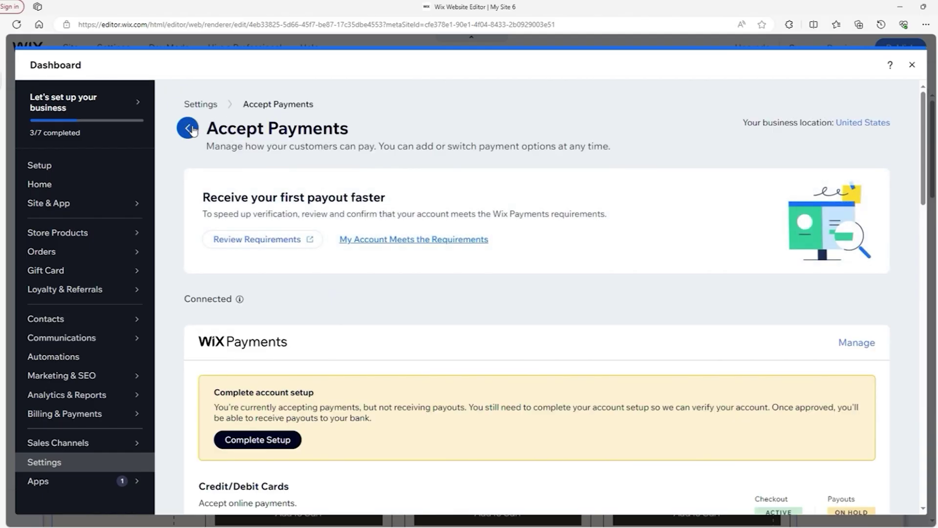
left_click(188, 128)
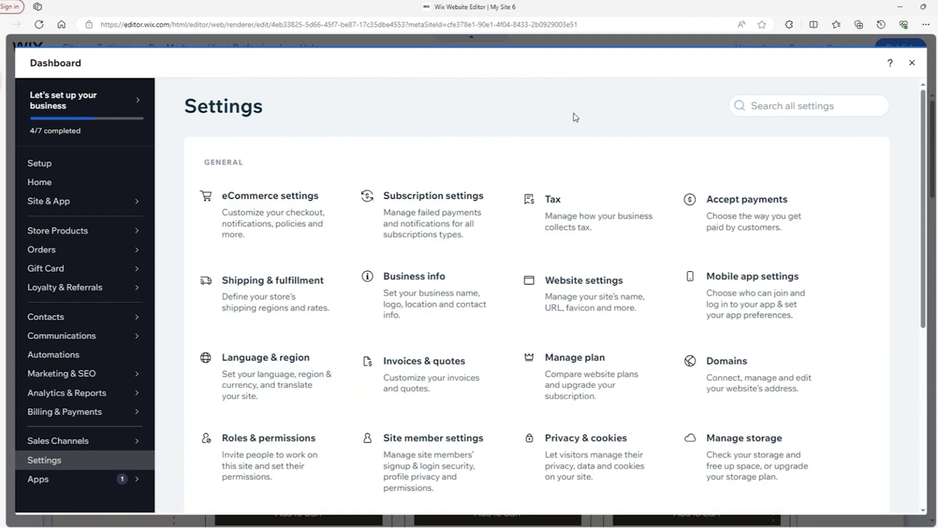
Check the shipping settings, then open the live site's Pet Essentials page
left_click(265, 300)
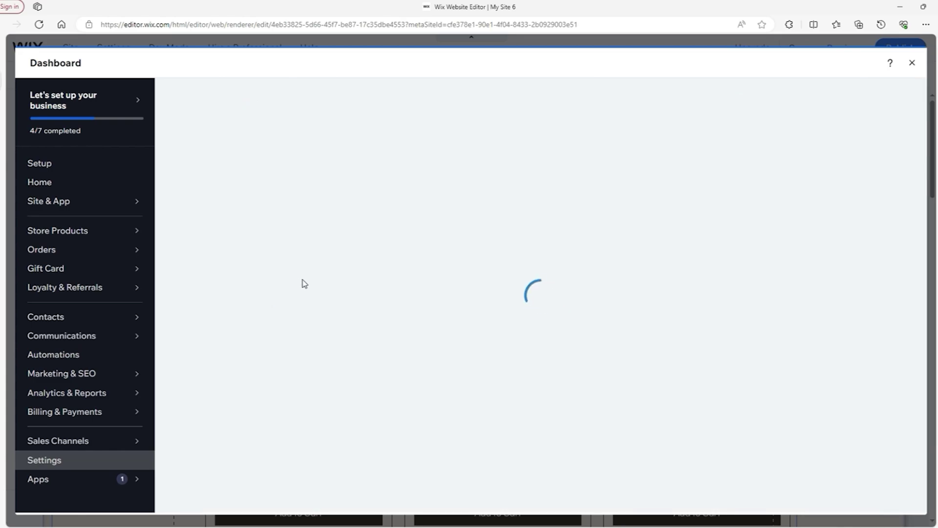
scroll(318, 271, "down", 1)
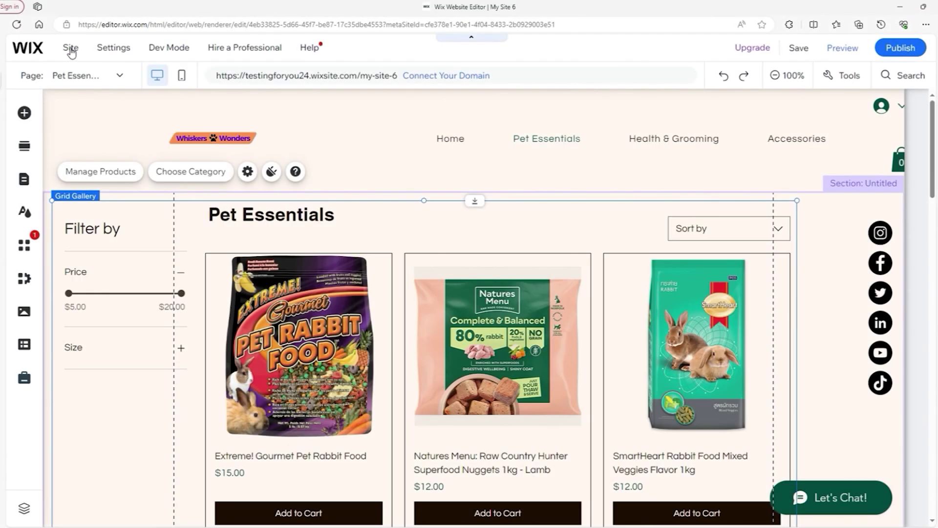
left_click(72, 51)
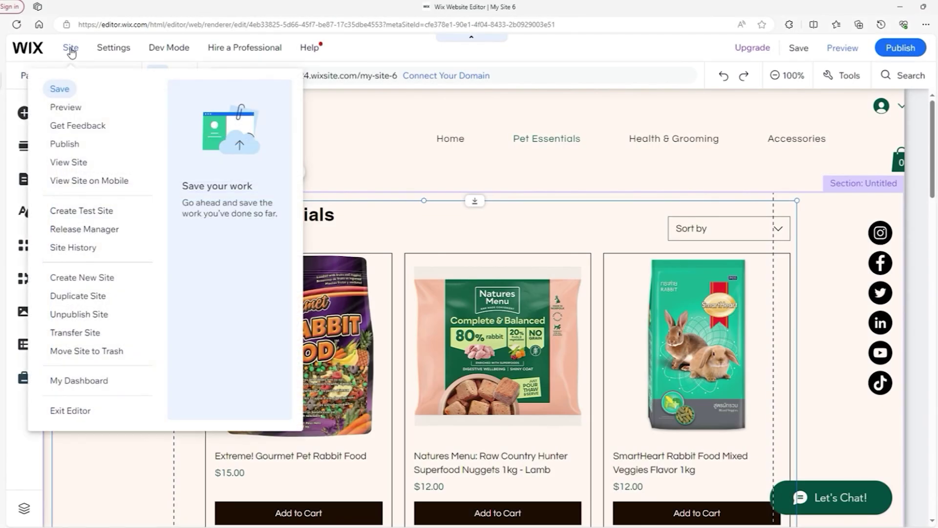
left_click(72, 164)
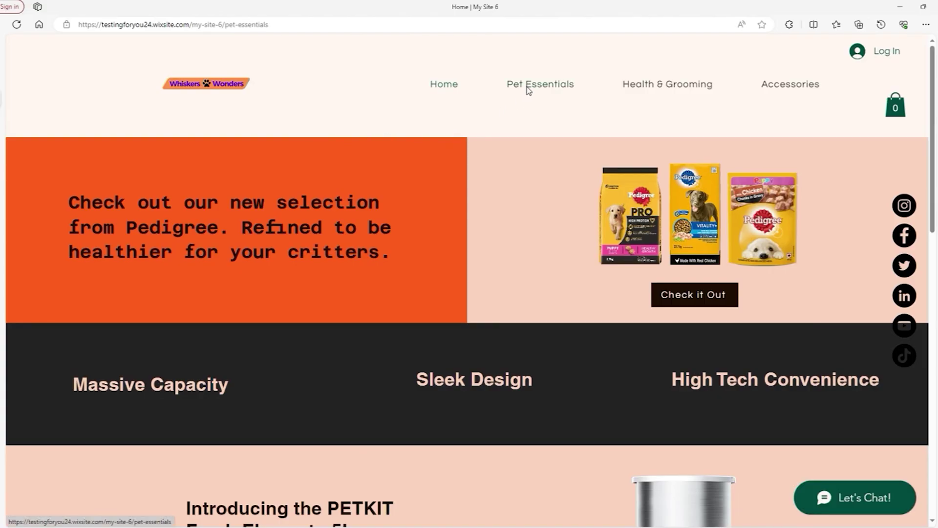
left_click(528, 86)
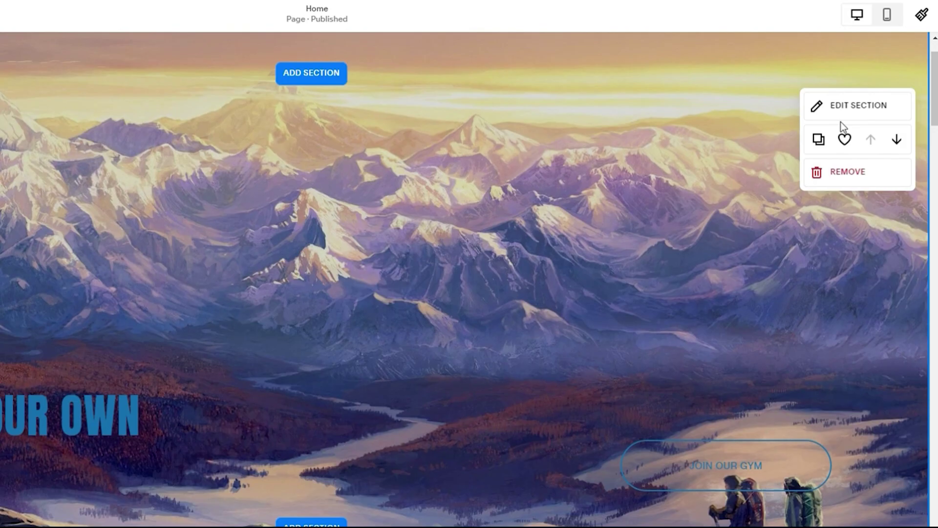
Align the mountain section's content to the top, then to the bottom, and deselect
left_click(841, 103)
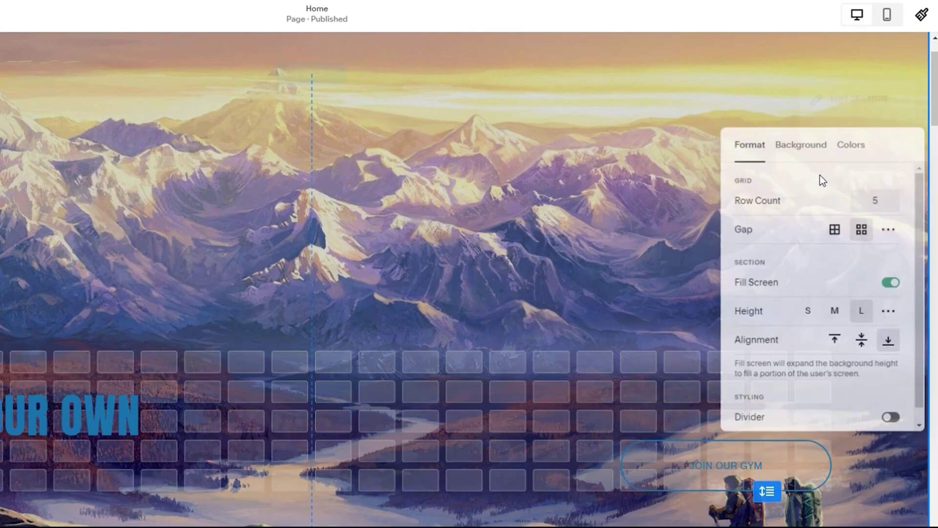
left_click(835, 340)
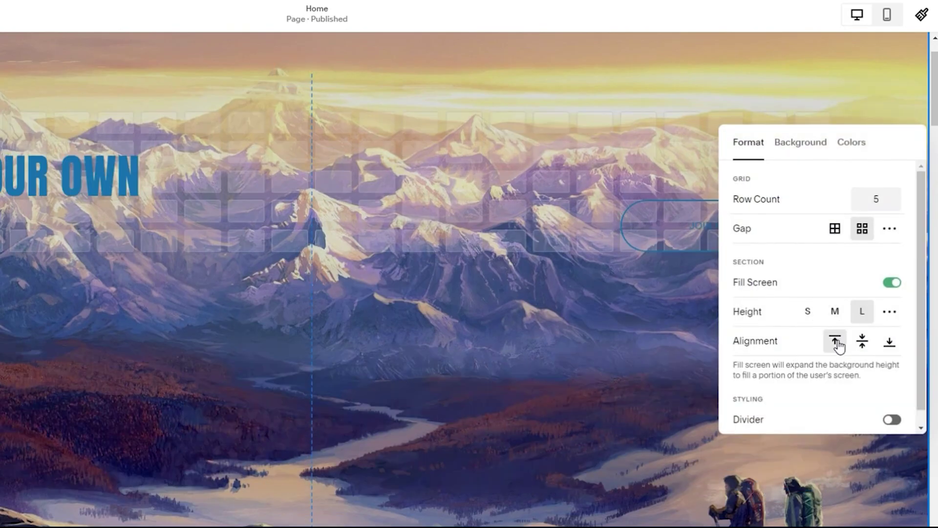
scroll(476, 283, "up", 2)
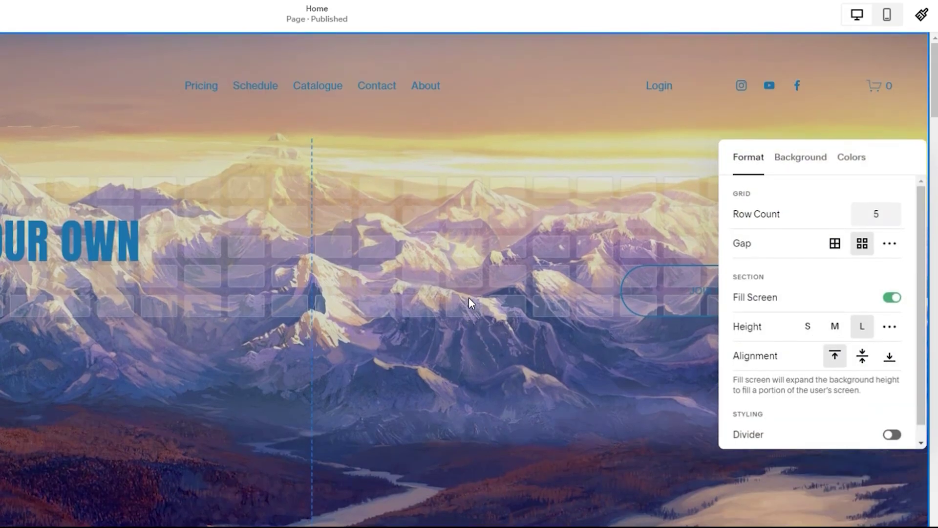
left_click(889, 356)
scroll(552, 298, "down", 1)
scroll(591, 291, "up", 1)
scroll(854, 307, "down", 1)
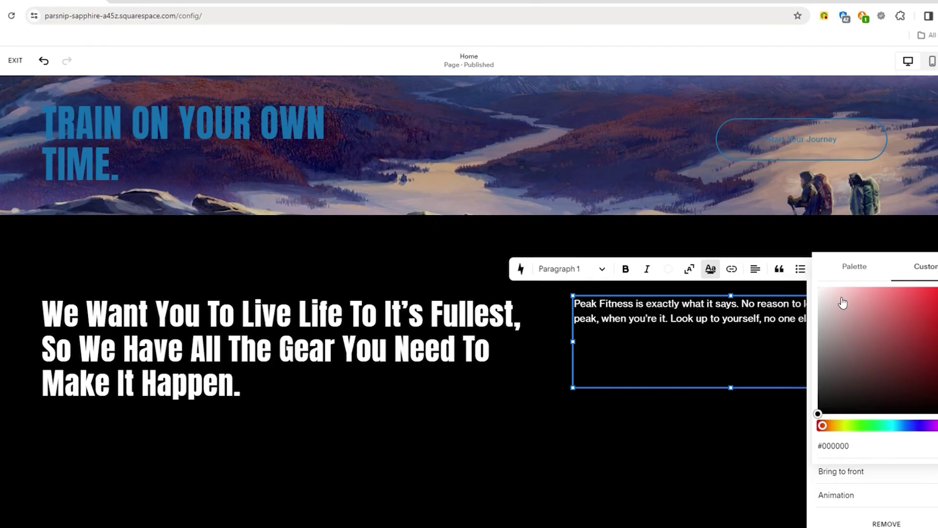
left_click(602, 435)
scroll(567, 387, "down", 9)
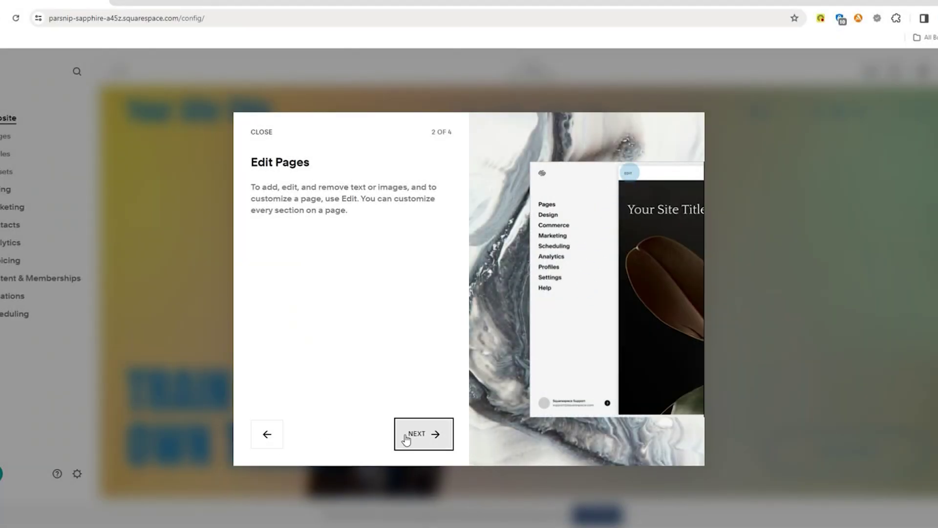
Step through the onboarding guide to its end and return to the site
left_click(405, 438)
left_click(410, 441)
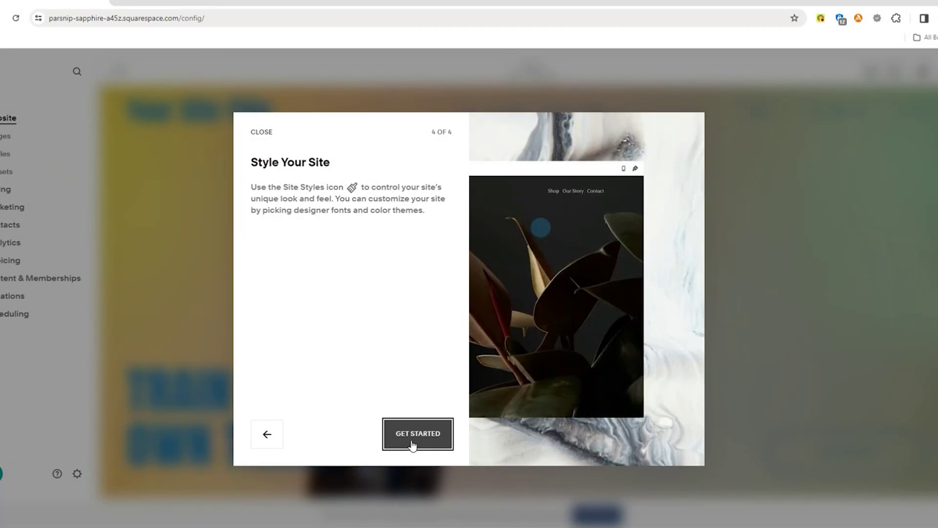
left_click(412, 444)
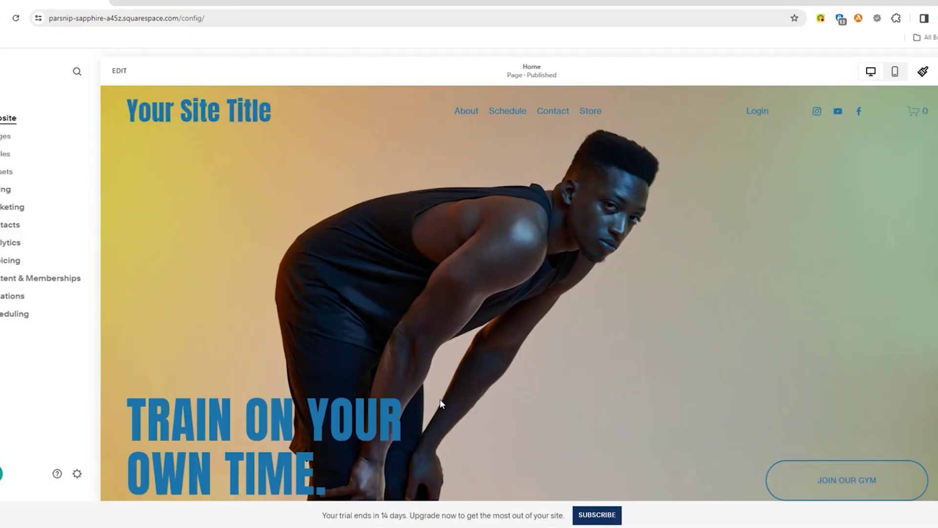
Edit the site header and open the site title's content settings
left_click(120, 71)
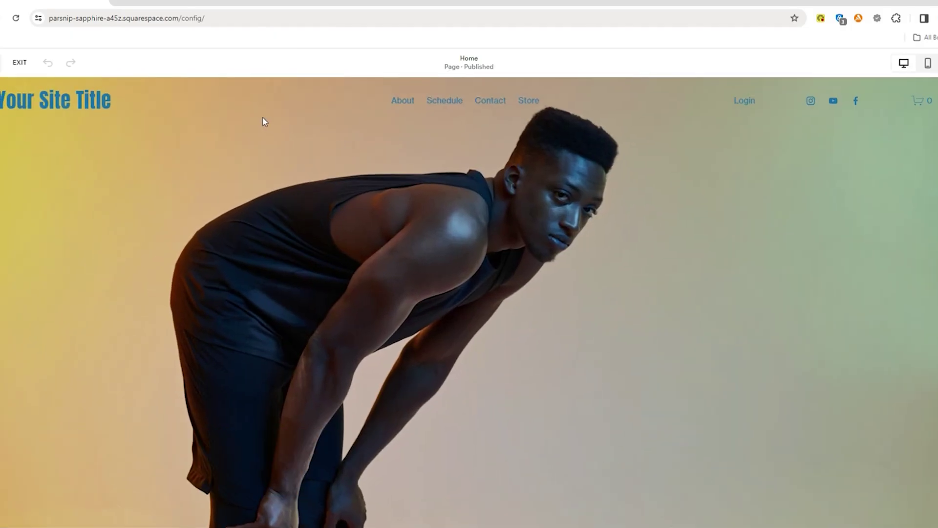
left_click(448, 101)
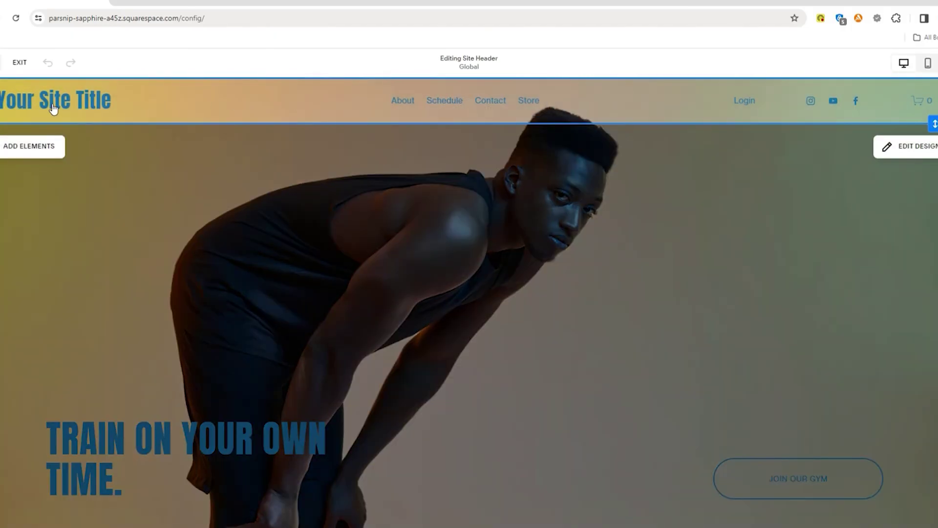
left_click(54, 104)
left_click(130, 96)
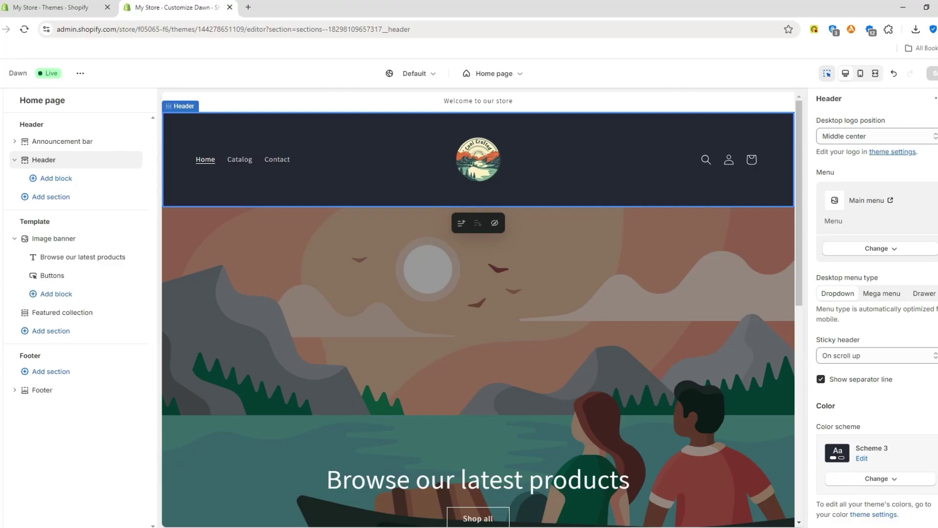
Add the two jacket photos to the product media and show seven featured-collection products
left_click_drag(802, 175, 799, 233)
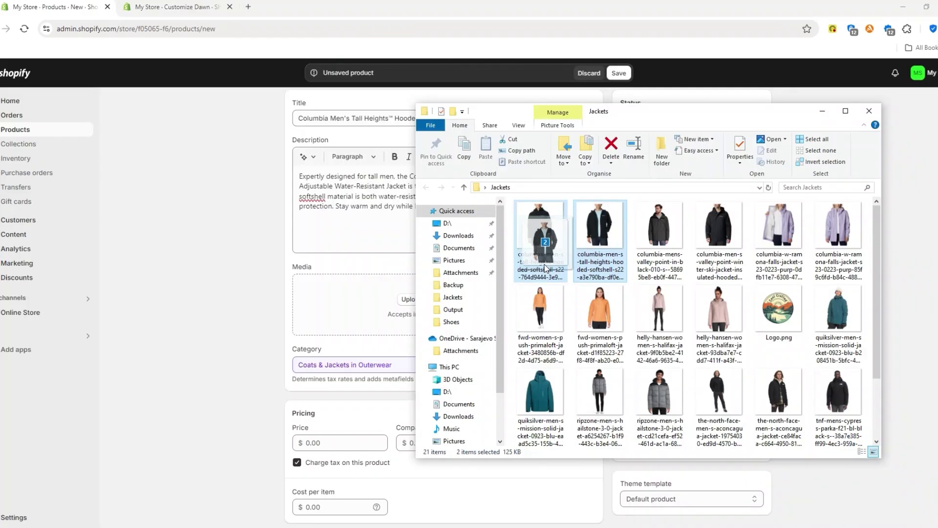
left_click_drag(540, 230, 383, 310)
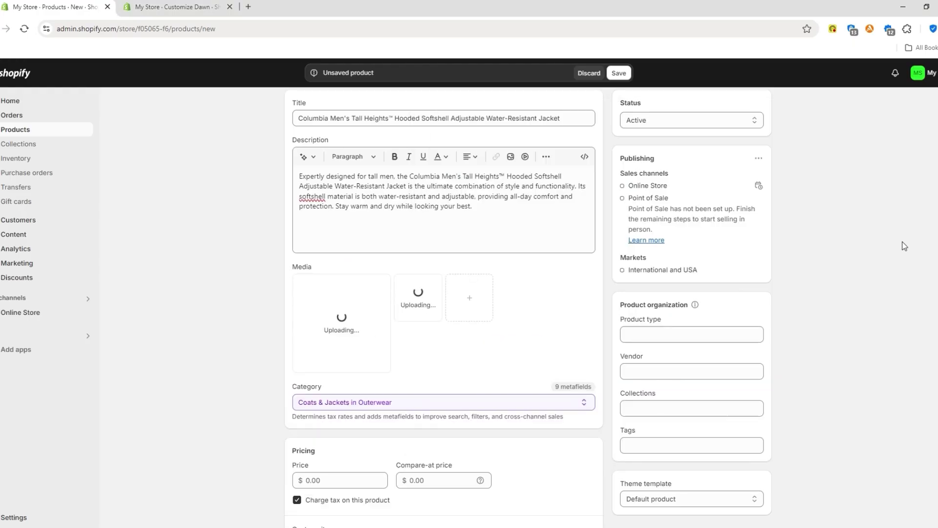
scroll(528, 307, "down", 3)
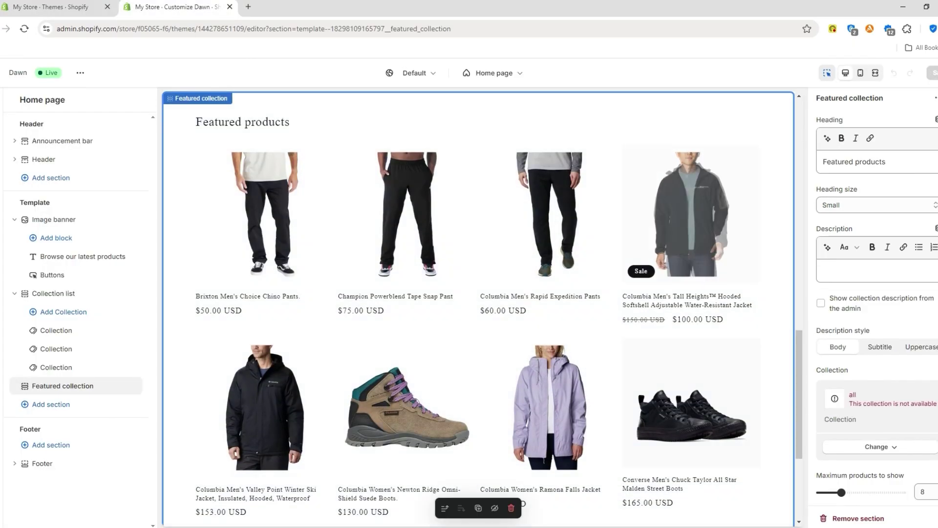
scroll(874, 303, "down", 4)
left_click_drag(859, 314, 847, 316)
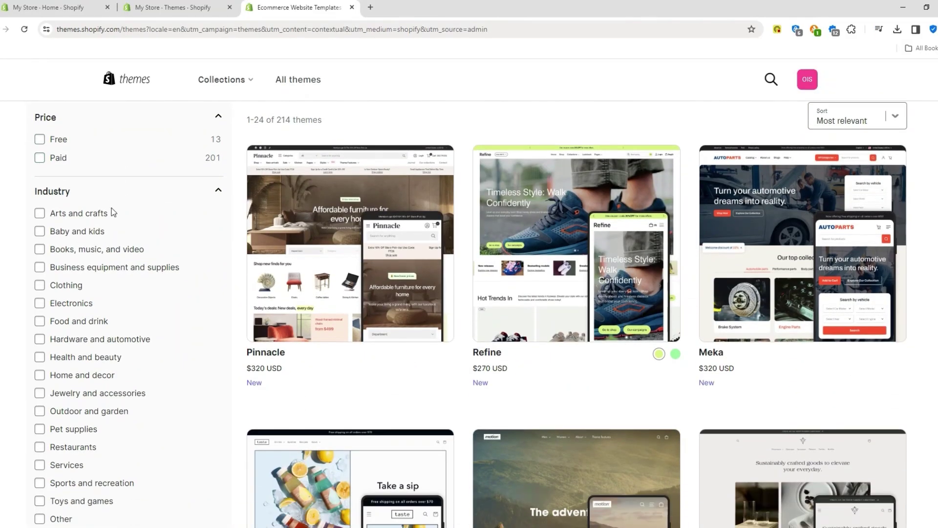
Filter the theme store to show only the free themes
scroll(107, 215, "down", 1)
scroll(84, 259, "down", 2)
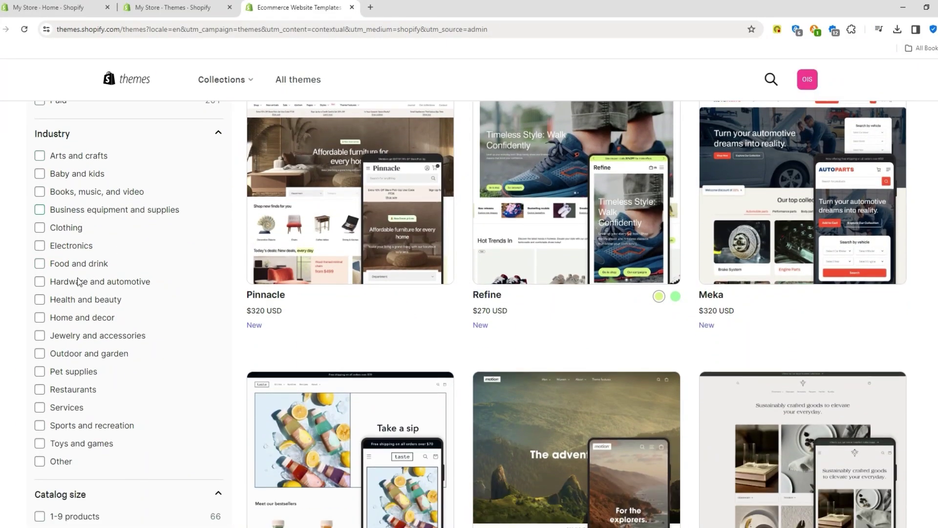
scroll(81, 387, "up", 4)
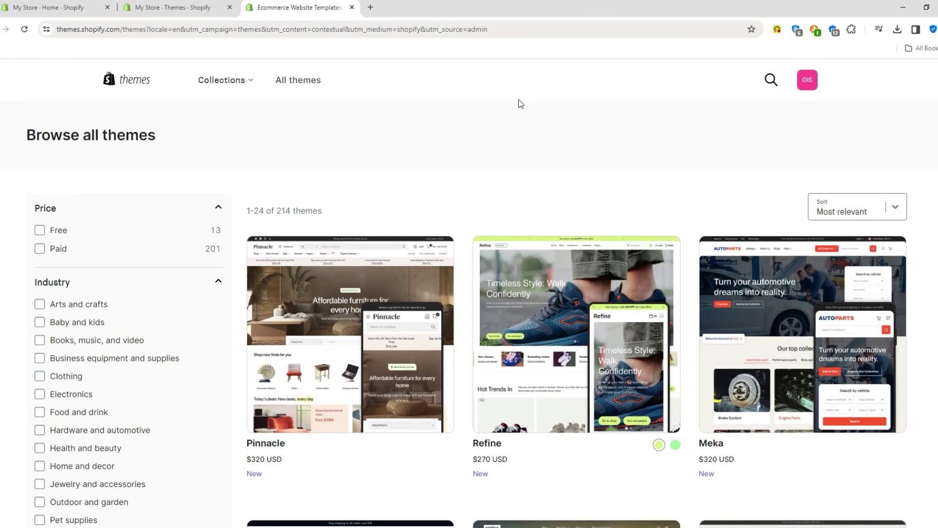
left_click(39, 231)
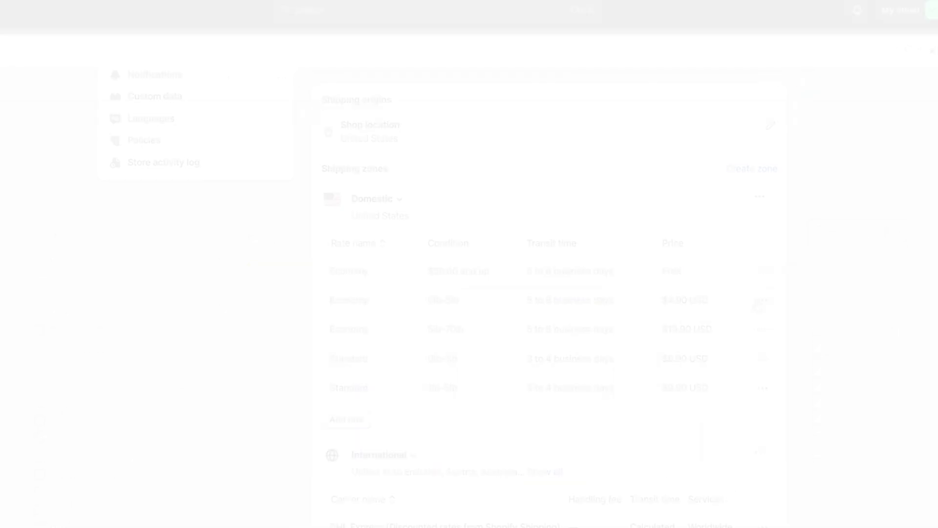
Open and close the $4.90 economy rate editor, then add an International zone rate
left_click(761, 301)
left_click(742, 331)
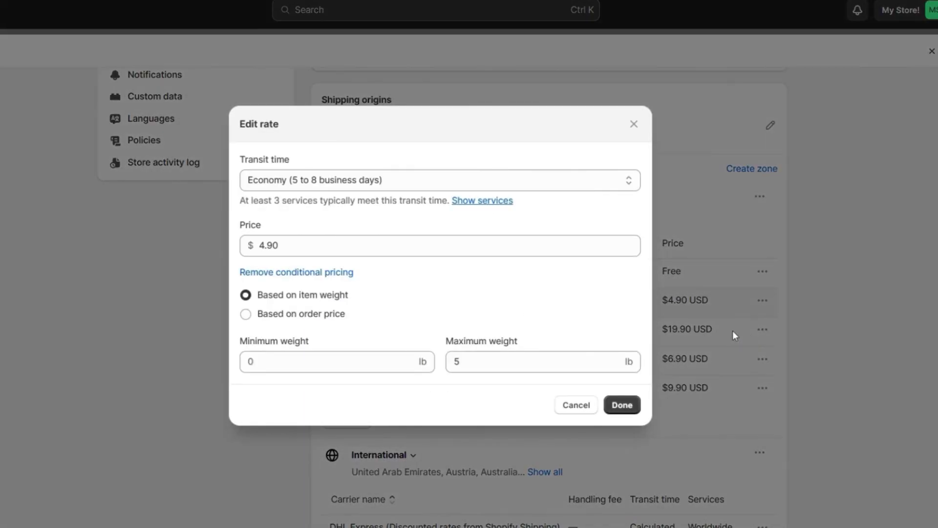
left_click(884, 305)
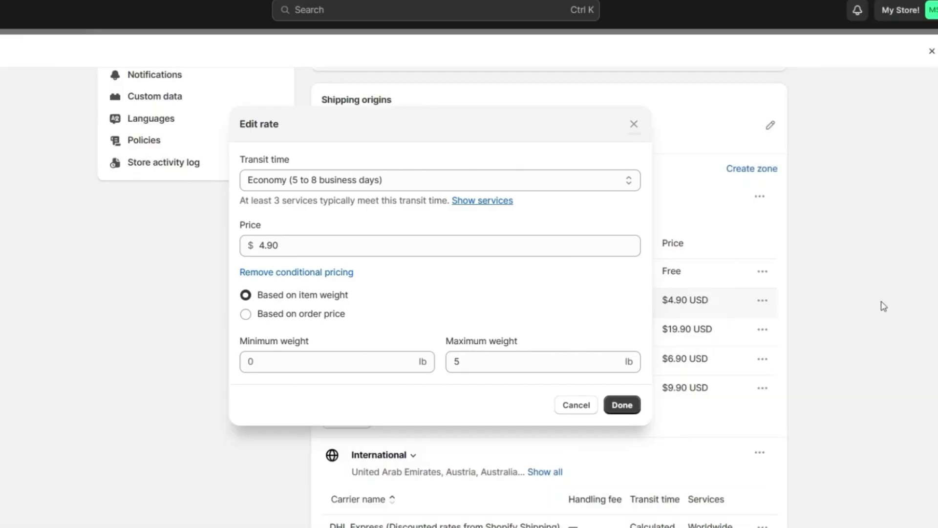
scroll(508, 322, "down", 5)
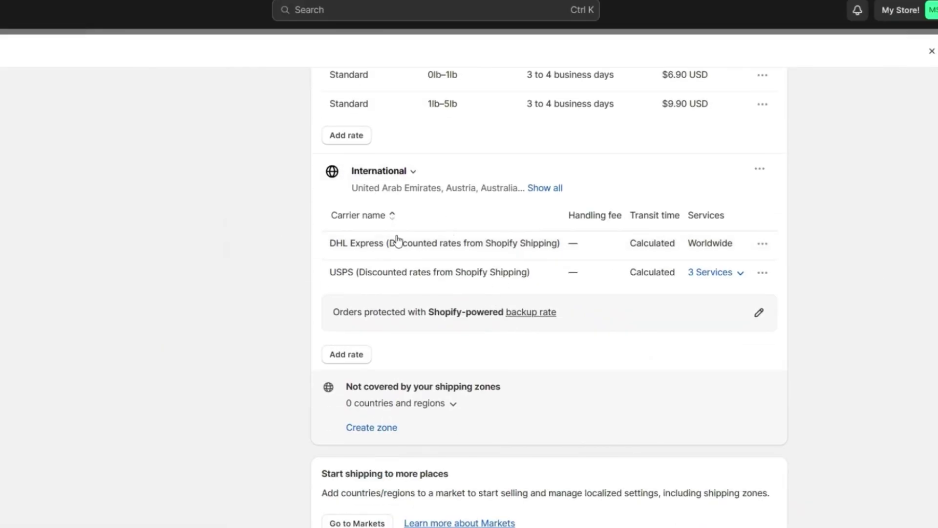
left_click(348, 355)
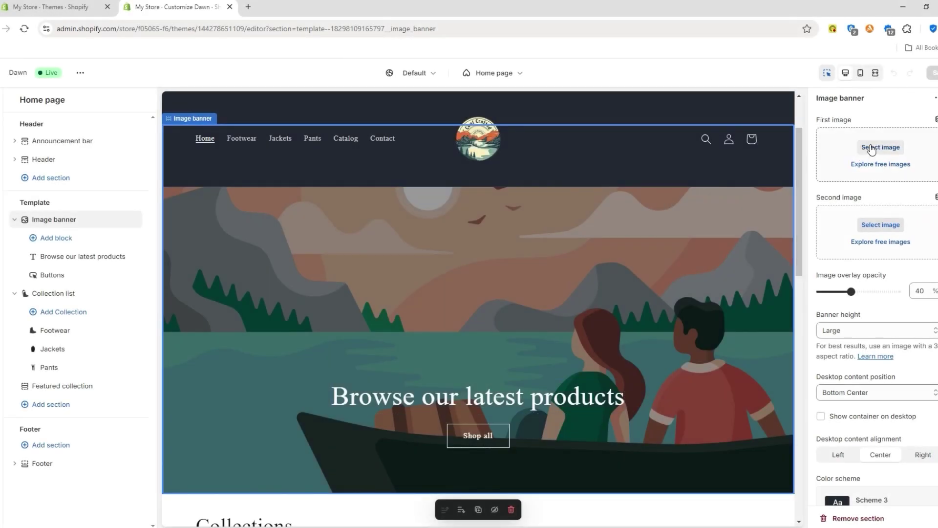
Set the banner's first image to the black boot and second to the tnf-w-antora jacket
left_click(871, 149)
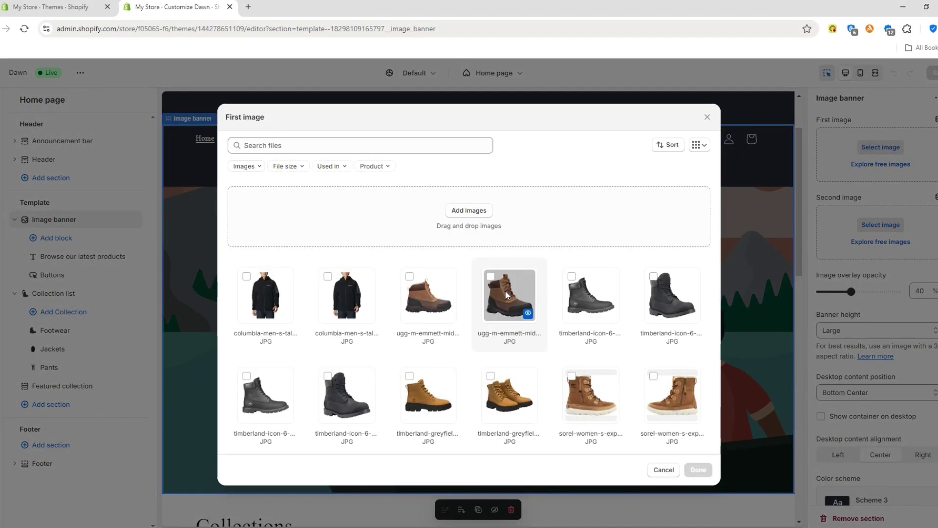
left_click(687, 464)
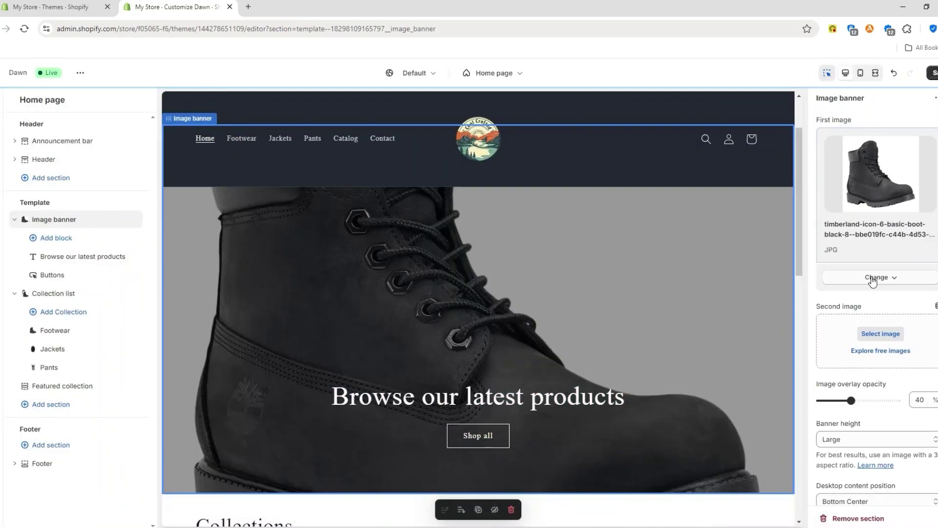
left_click(873, 336)
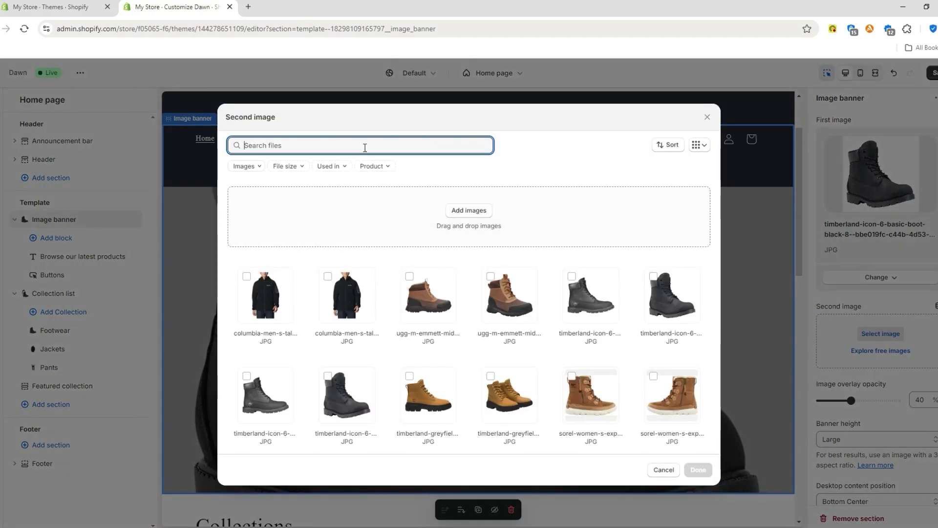
type("jacket")
left_click(491, 276)
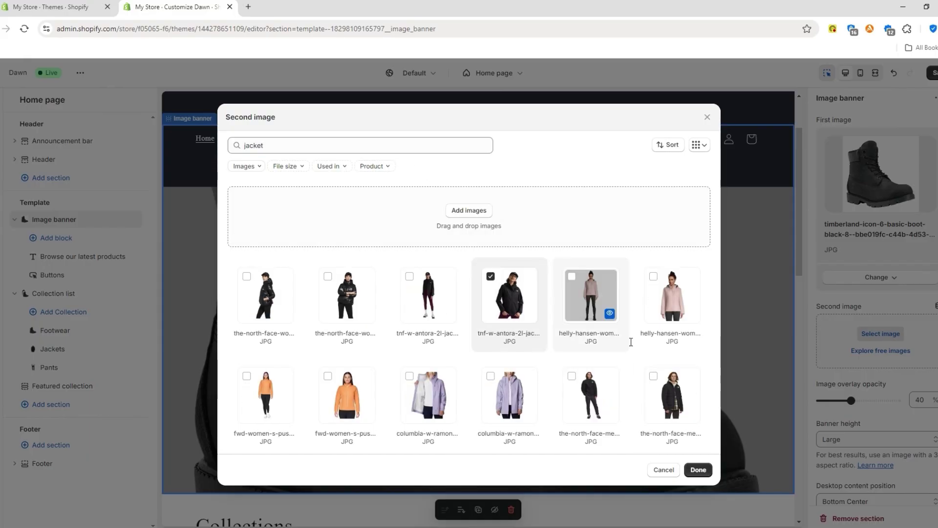
left_click(697, 469)
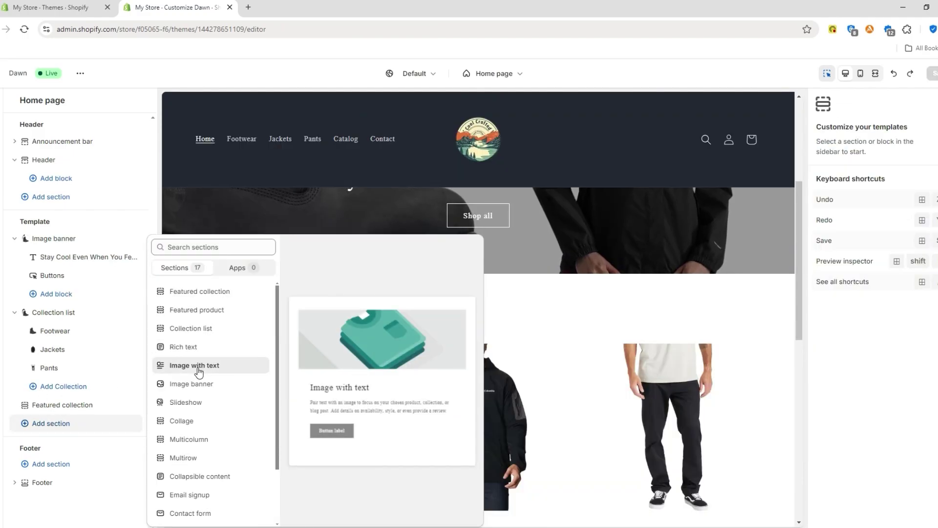
Add an Image with text section below the Image banner and select its heading
left_click(207, 362)
left_click_drag(22, 358, 21, 290)
left_click_drag(20, 257, 20, 258)
left_click_drag(609, 267, 723, 325)
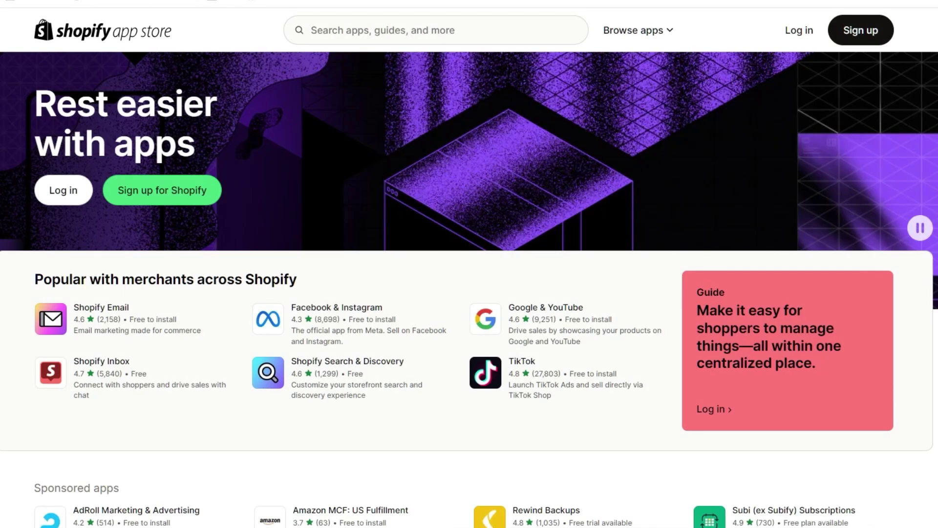
scroll(469, 288, "down", 2)
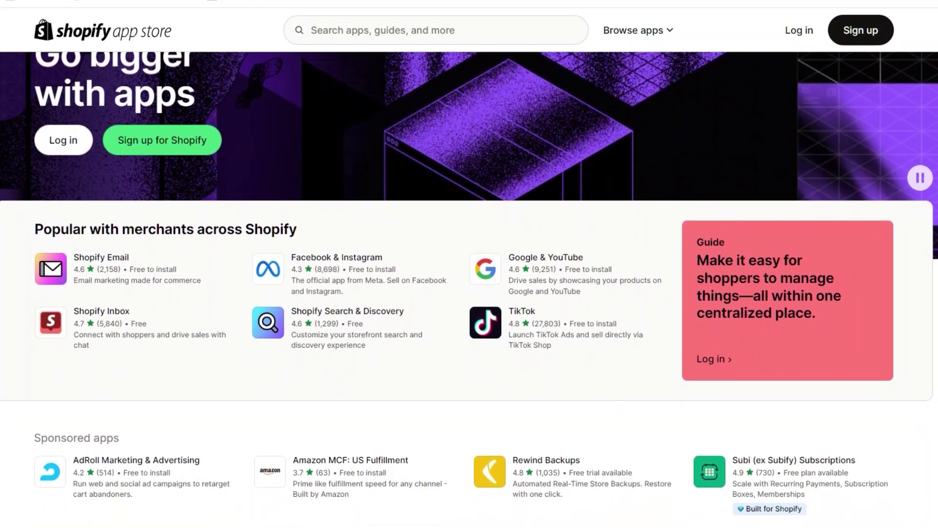
scroll(469, 289, "down", 2)
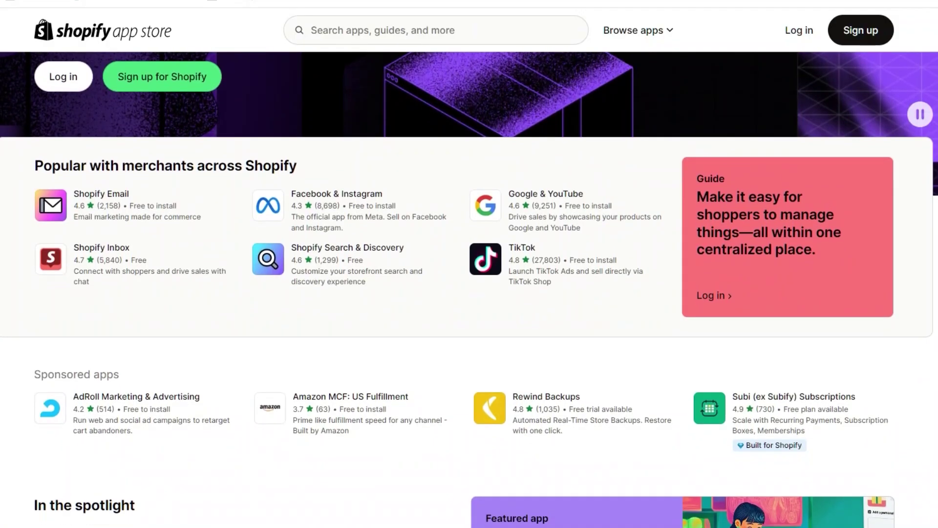
scroll(469, 288, "down", 2)
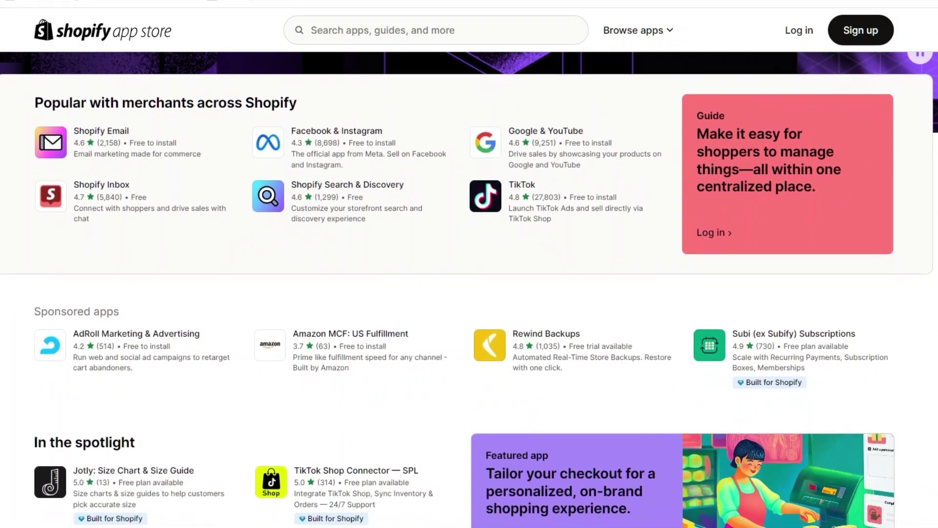
scroll(469, 288, "down", 2)
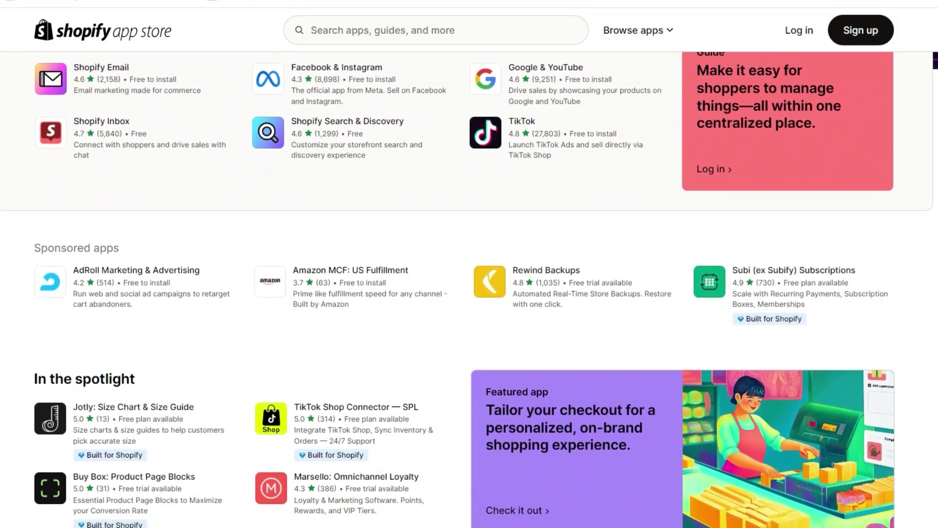
scroll(469, 288, "down", 2)
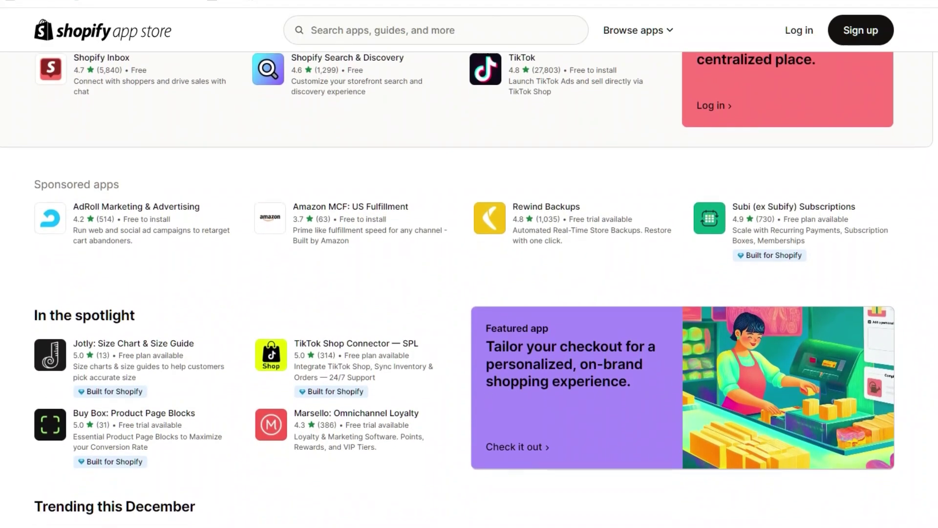
scroll(469, 288, "down", 2)
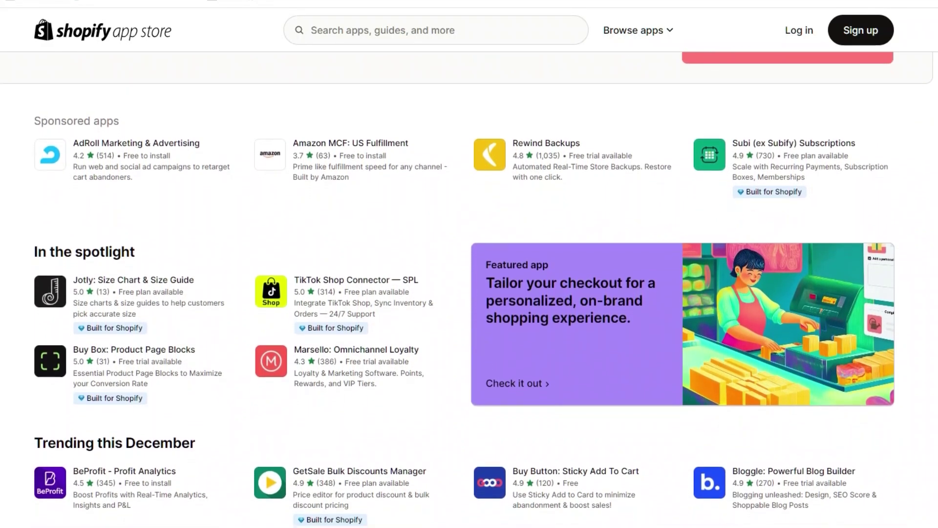
scroll(469, 288, "down", 2)
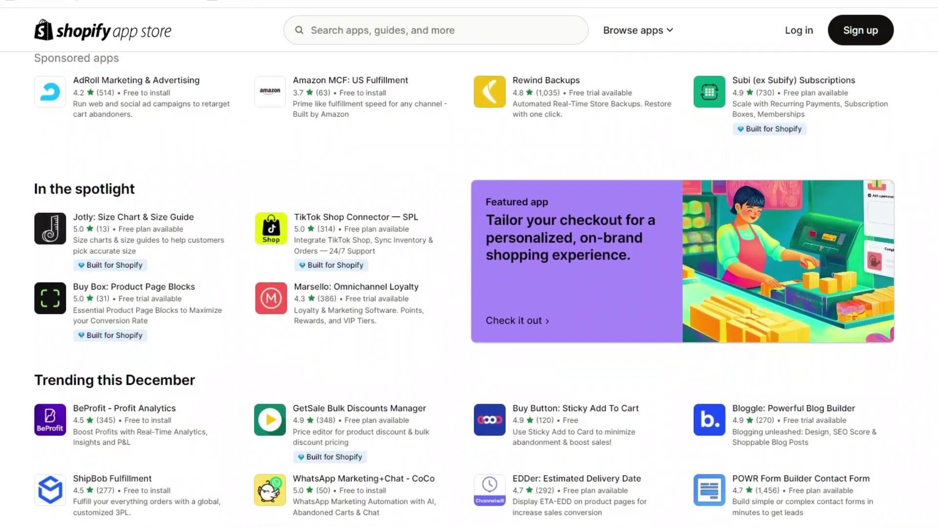
scroll(468, 288, "down", 2)
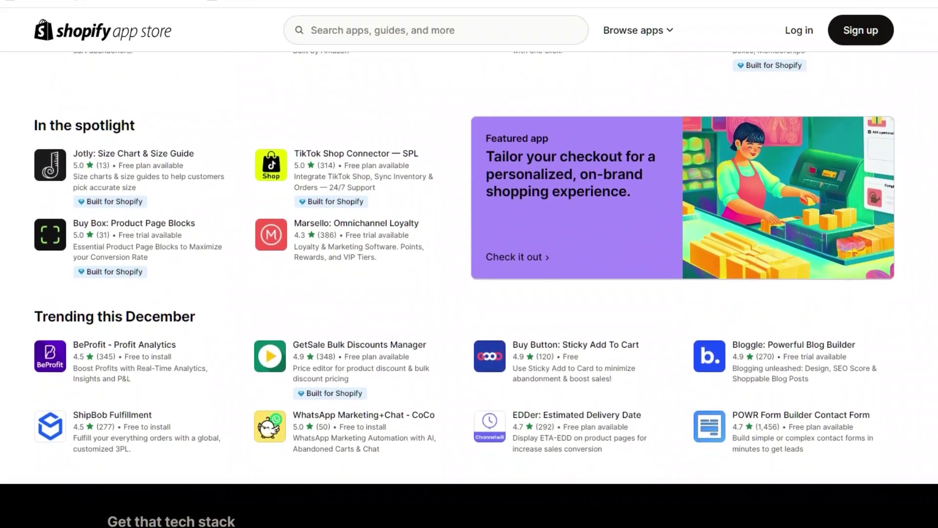
scroll(469, 288, "down", 2)
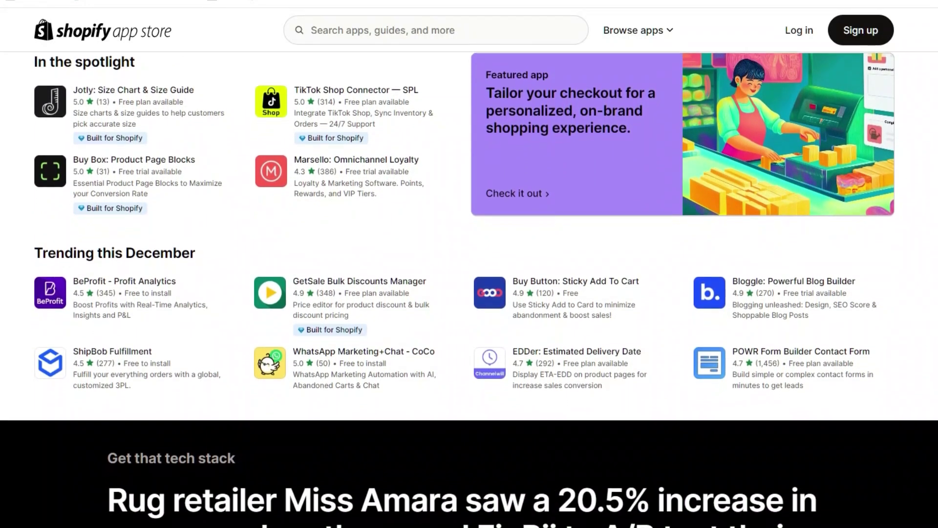
scroll(469, 288, "down", 2)
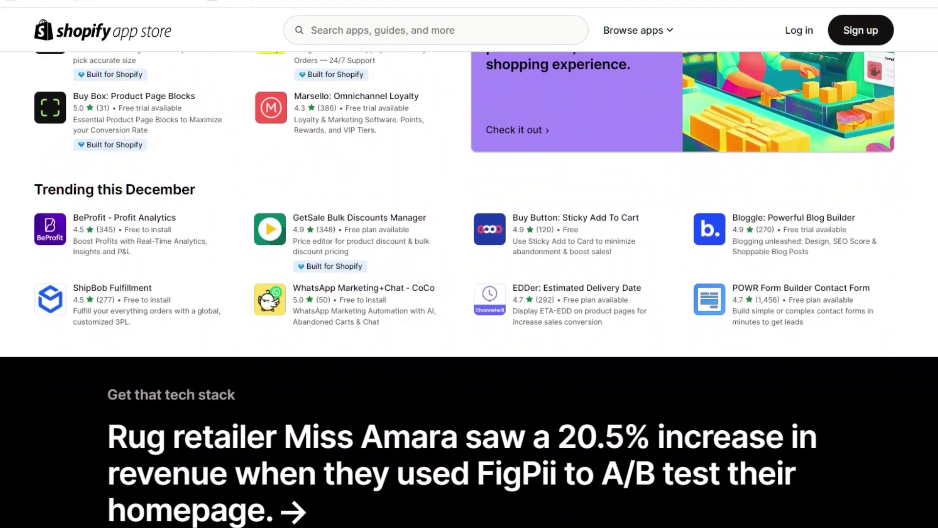
scroll(469, 288, "down", 2)
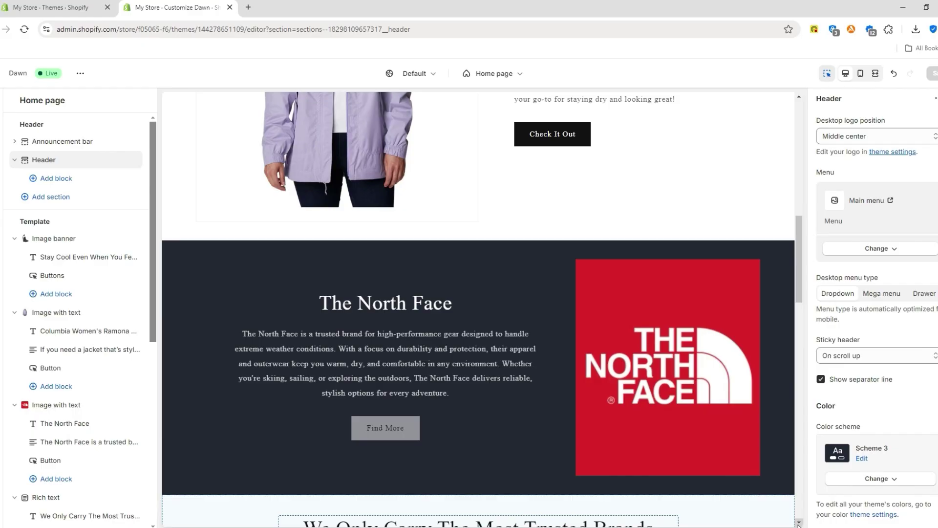
Scroll the theme preview past the North Face and Sorel sections
scroll(499, 240, "down", 3)
scroll(660, 314, "down", 4)
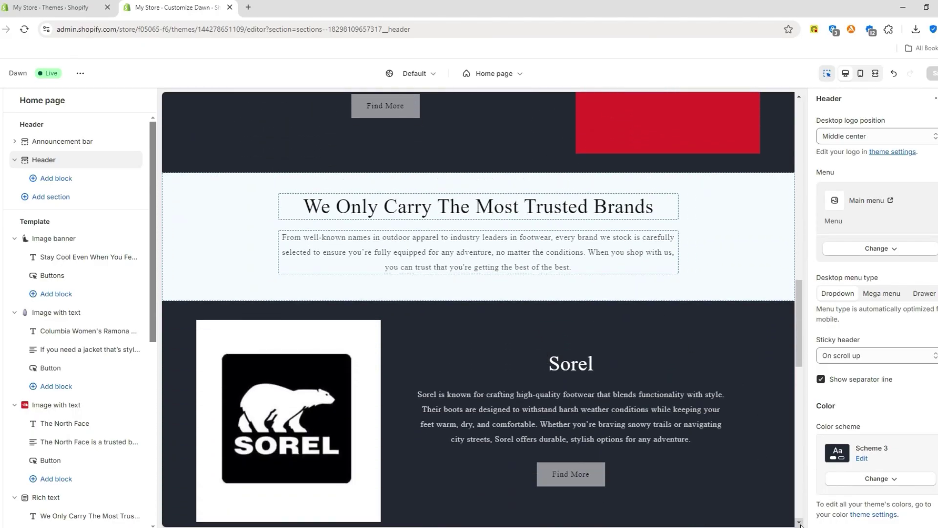
scroll(776, 405, "down", 6)
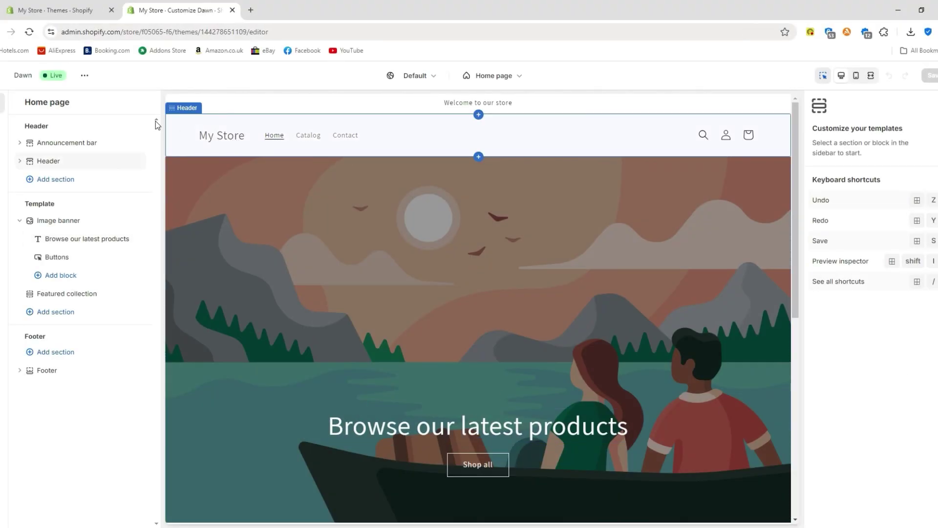
Upload Logo.png from the Winter Store folder as the store logo in Theme settings
left_click(2, 149)
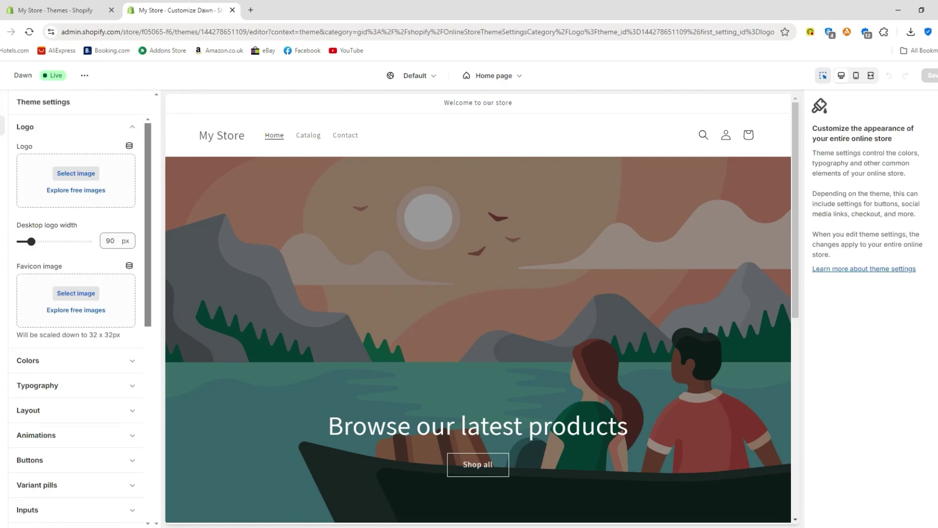
mouse_move(291, 527)
left_click(288, 499)
left_click_drag(581, 83, 599, 85)
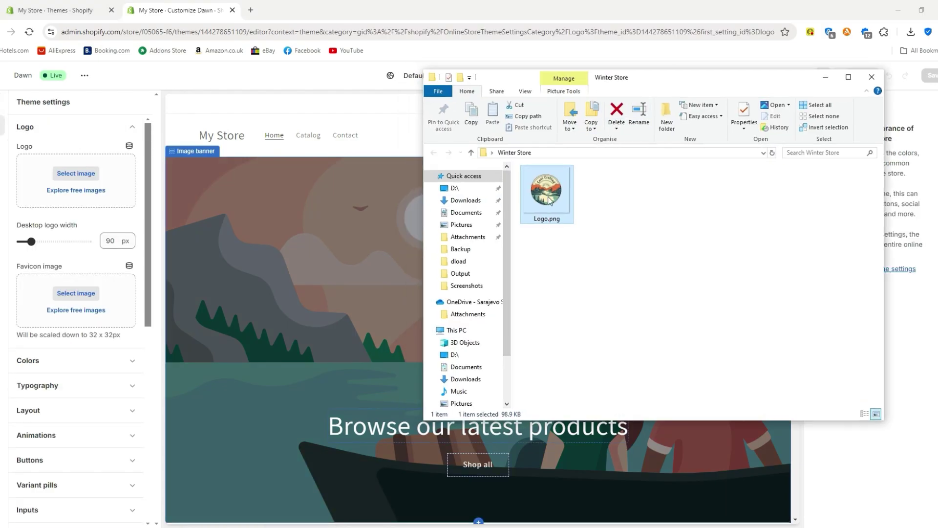
left_click_drag(546, 193, 104, 175)
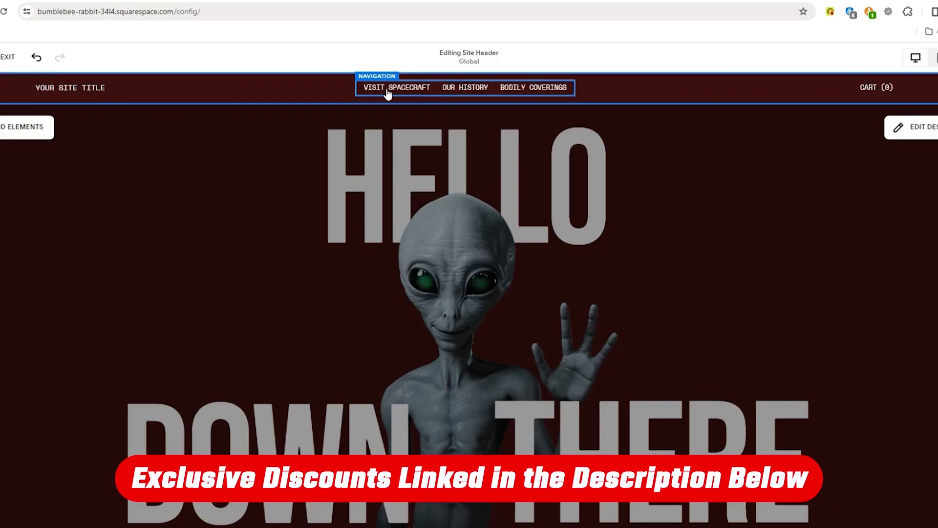
Select the header navigation block, exit the editor, and scroll the published Home page
left_click(393, 94)
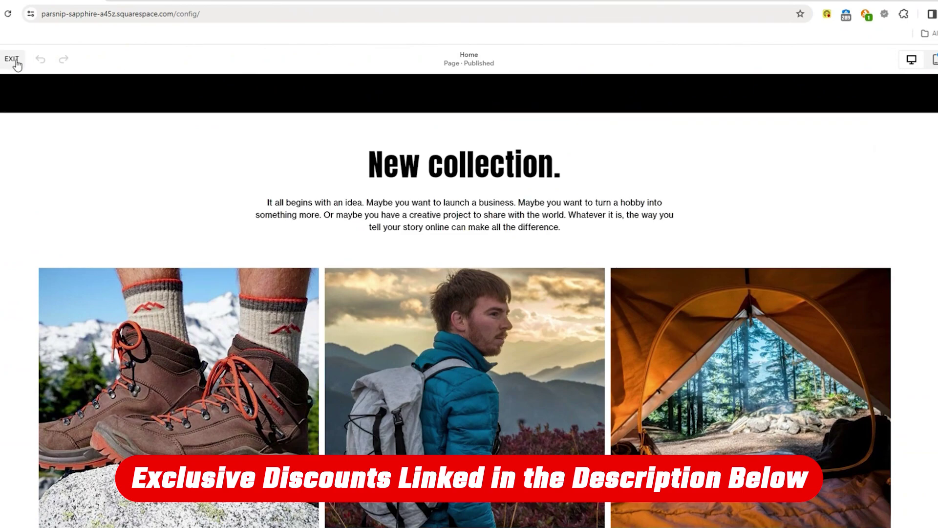
left_click(17, 61)
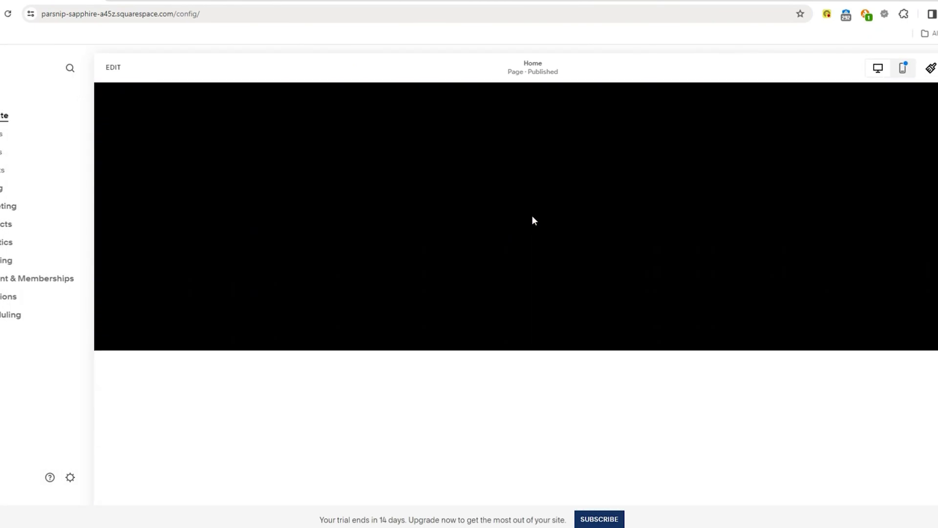
scroll(474, 222, "down", 10)
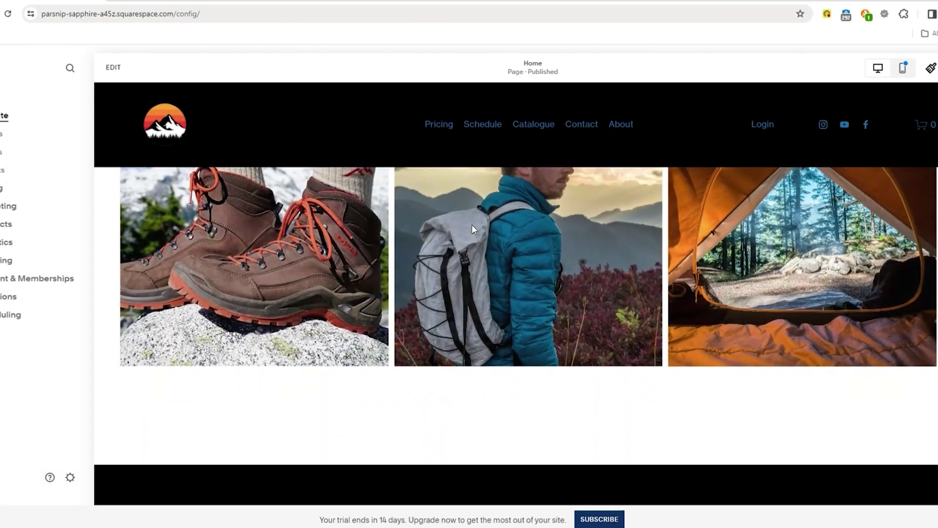
scroll(472, 228, "down", 5)
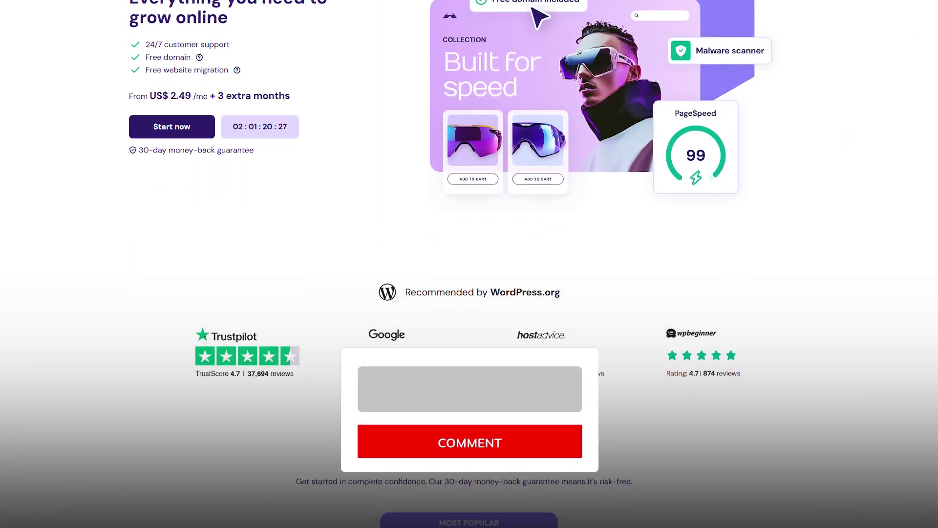